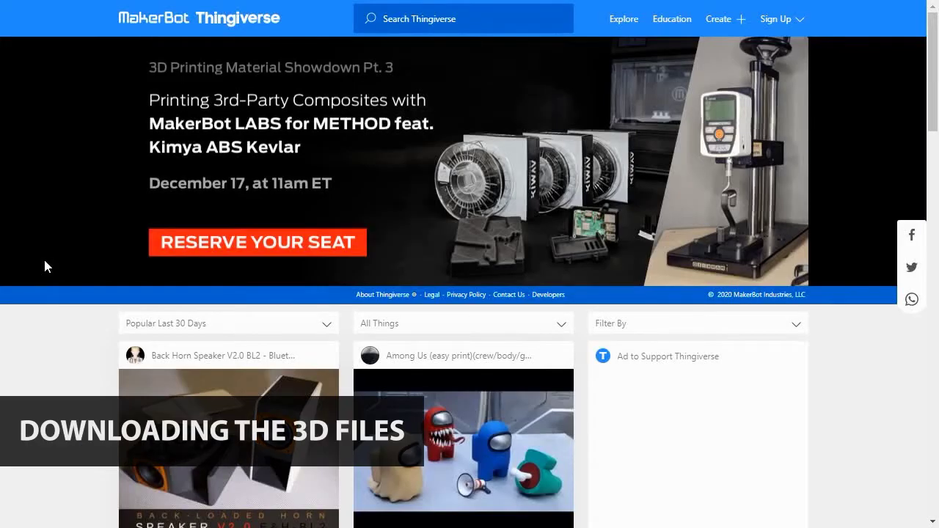
Step: Search Thingiverse for 'Learning Blade robot'
scroll(44, 265, "down", 3)
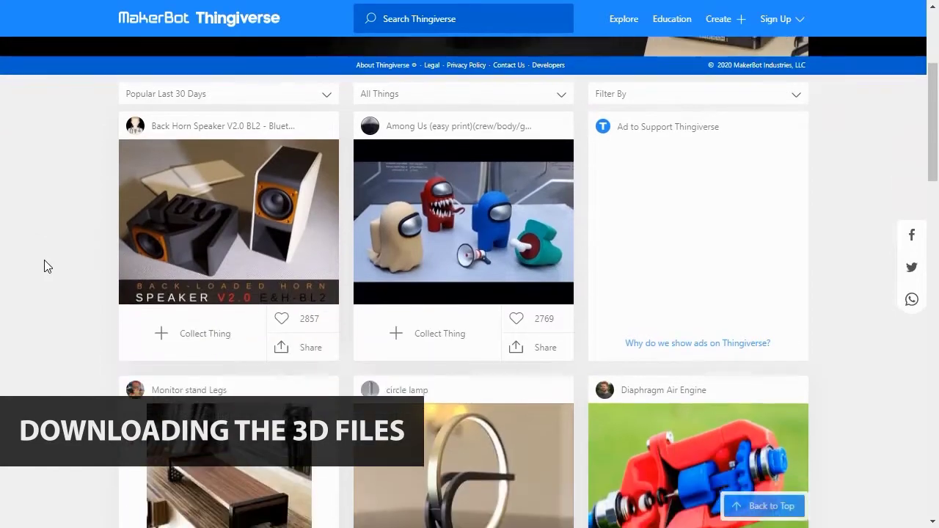
scroll(44, 265, "down", 12)
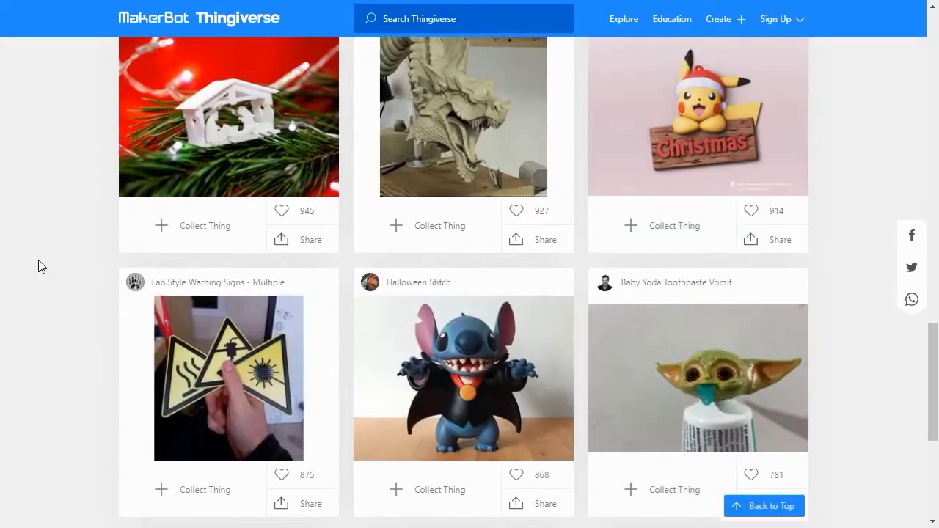
scroll(41, 265, "down", 4)
scroll(42, 263, "up", 17)
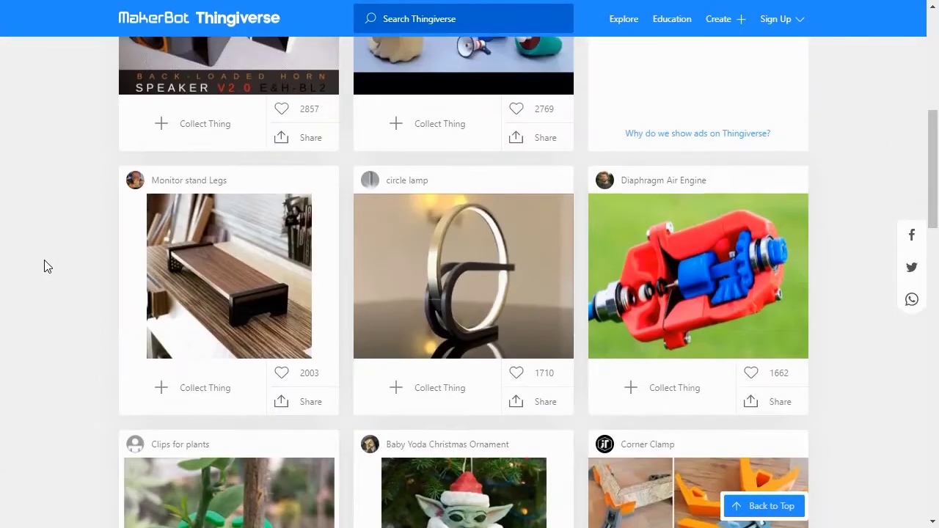
scroll(44, 266, "up", 6)
left_click(407, 21)
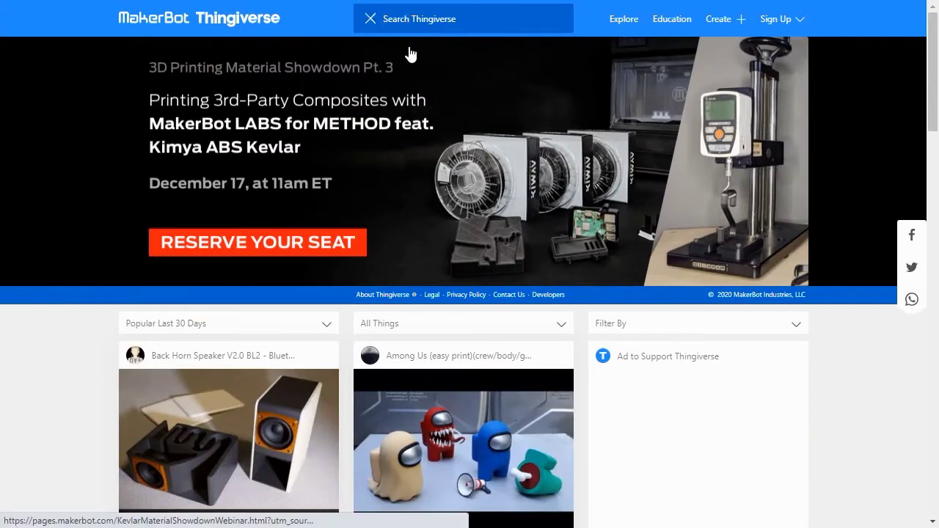
type("Learning ")
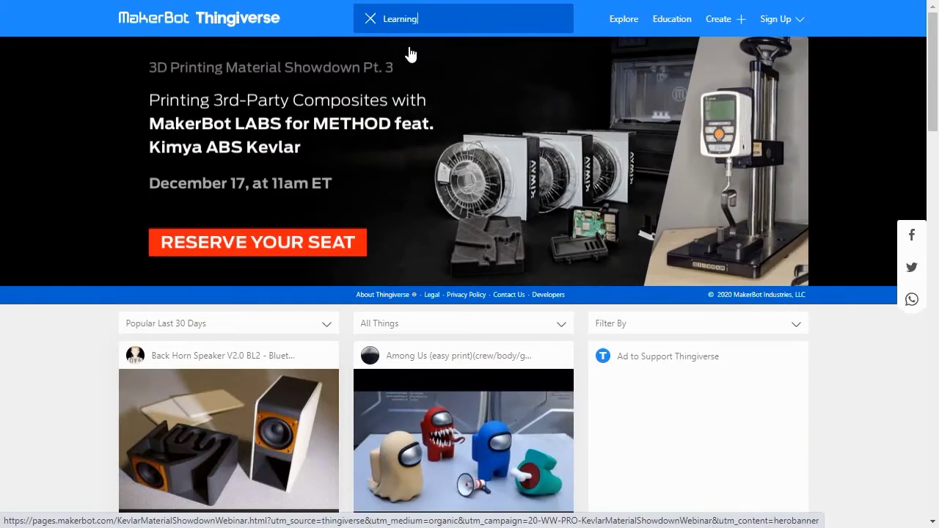
type("Blade robot")
key("Return")
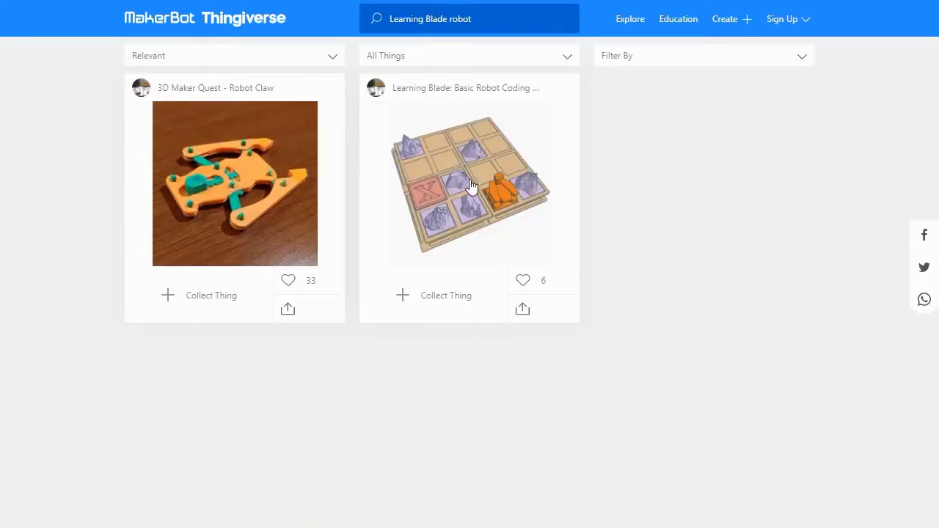
Step: Open the Learning Blade Basic Robot Coding result and browse its kit, board and rover previews
left_click(481, 210)
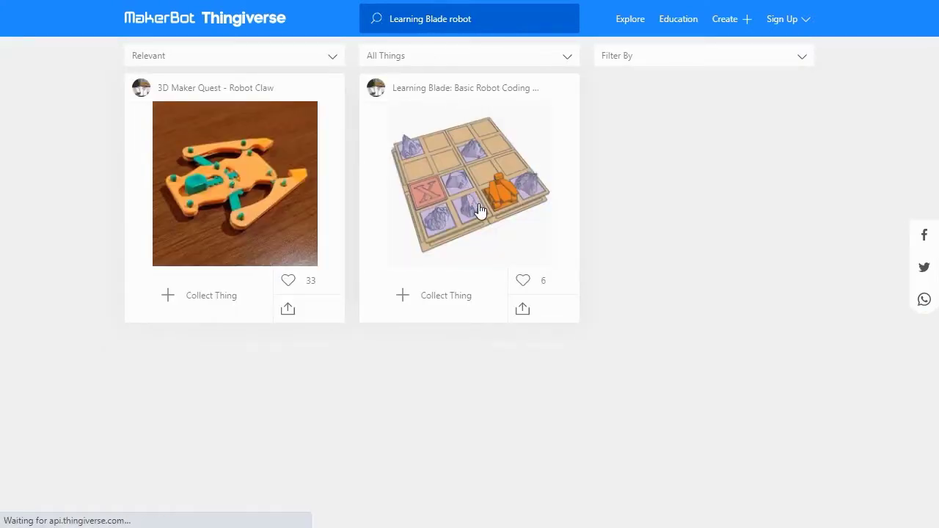
scroll(218, 434, "down", 1)
left_click(233, 469)
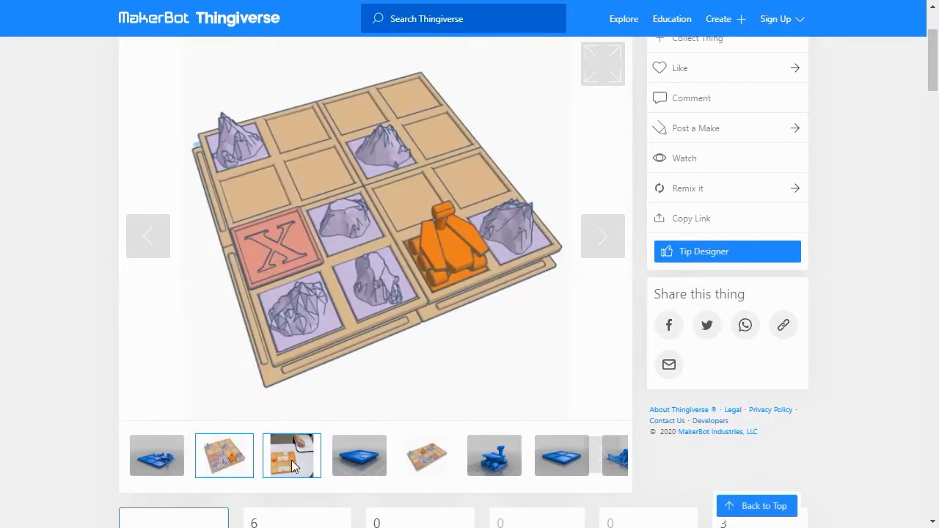
left_click(292, 460)
left_click(358, 469)
left_click(437, 465)
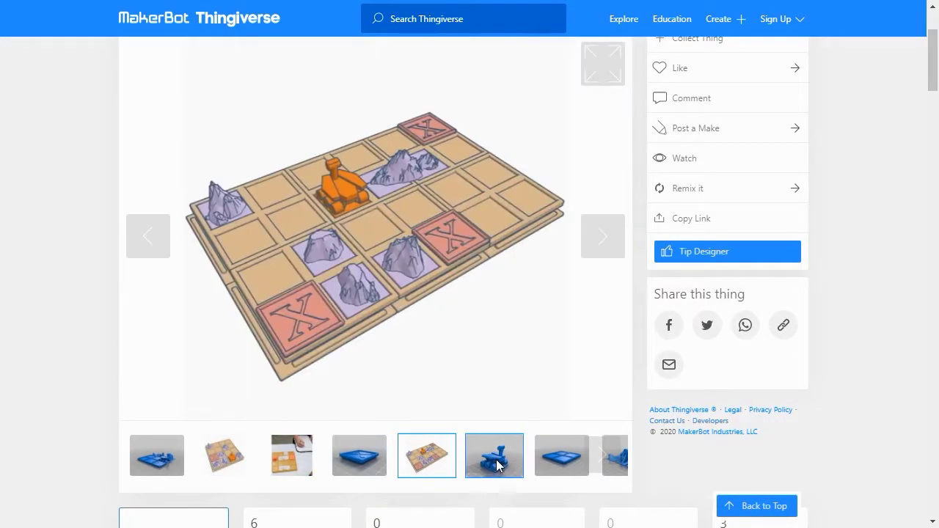
left_click(494, 455)
scroll(103, 434, "down", 1)
scroll(101, 429, "down", 20)
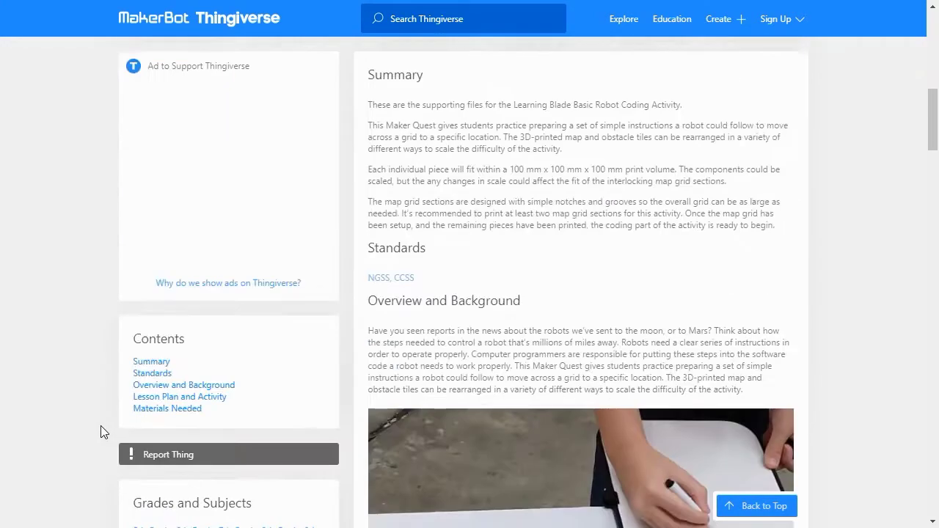
scroll(95, 430, "up", 20)
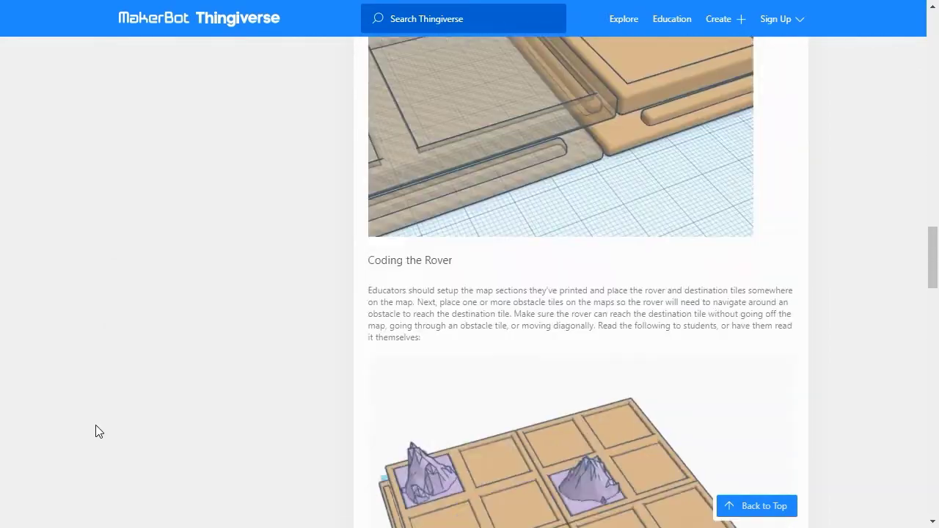
scroll(92, 420, "down", 3)
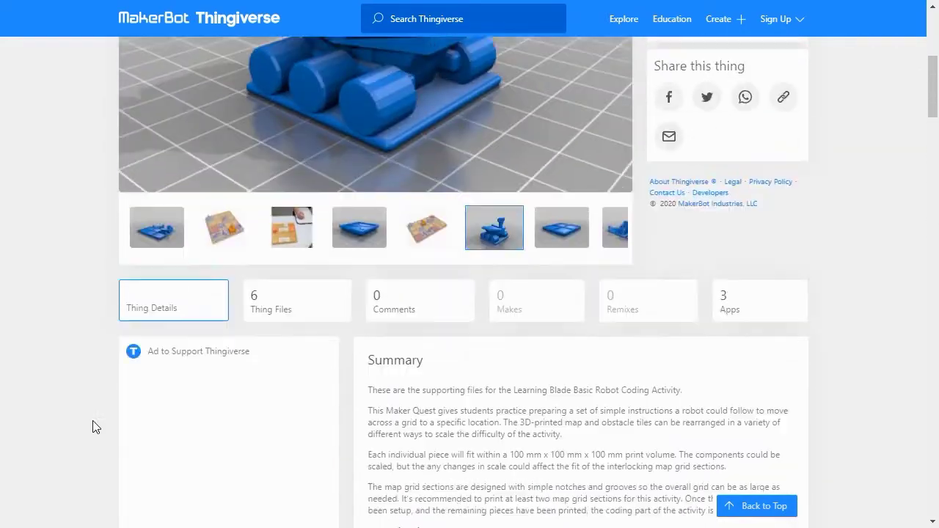
Step: Download all the thing's files as one zip into the Control Robot folder
left_click(286, 102)
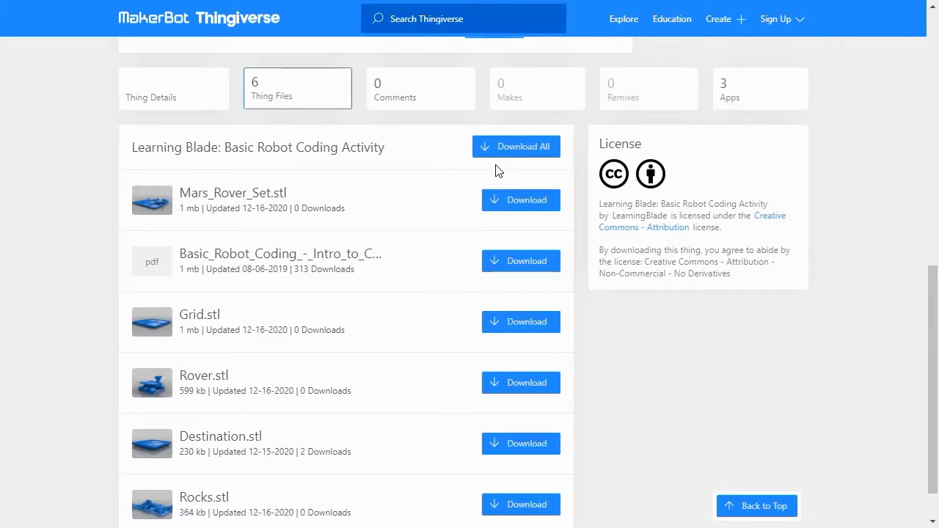
left_click(523, 151)
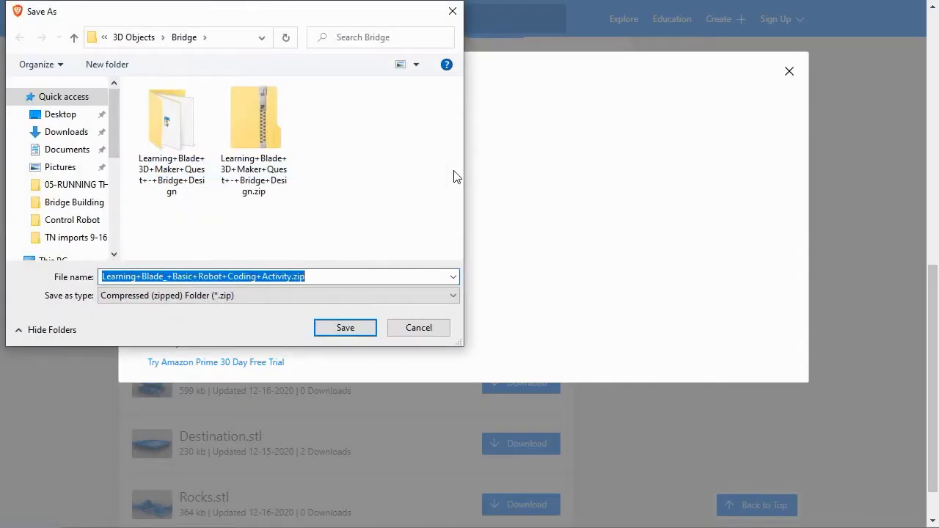
left_click(72, 219)
left_click(348, 331)
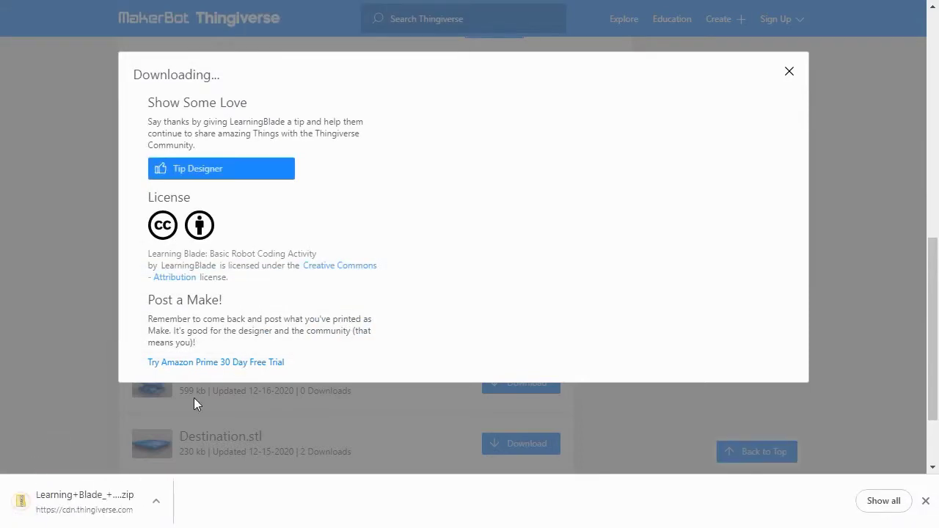
Step: Extract the downloaded zip into its own folder and open the 'files' folder
left_click(158, 505)
left_click(198, 452)
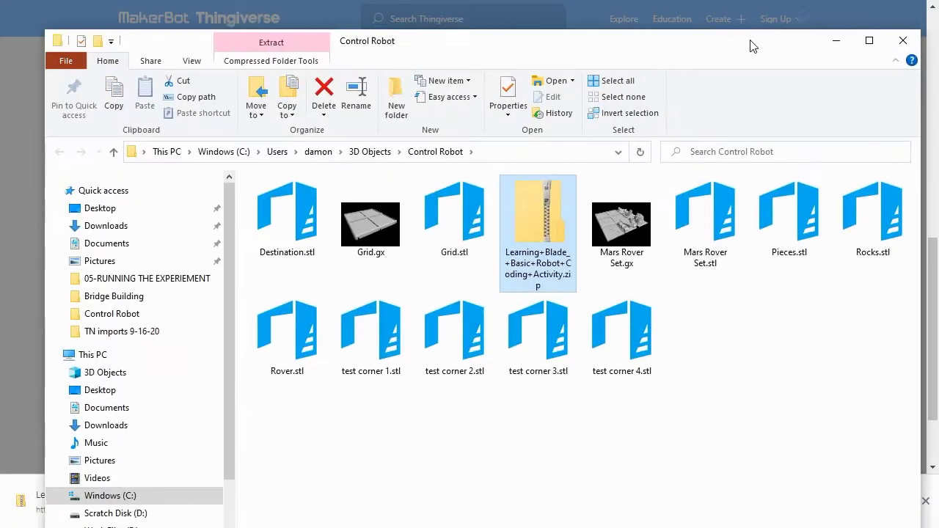
right_click(541, 200)
left_click(586, 265)
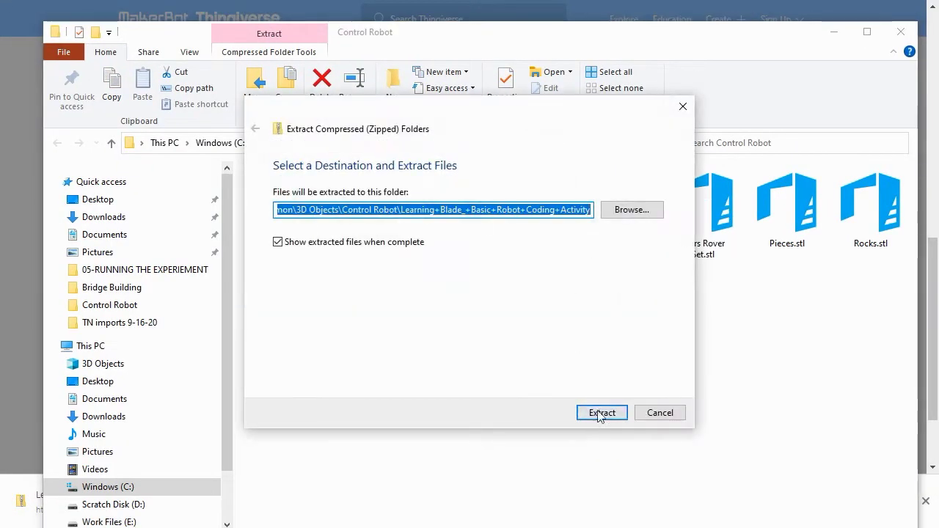
left_click(599, 410)
left_click(261, 209)
double_click(260, 209)
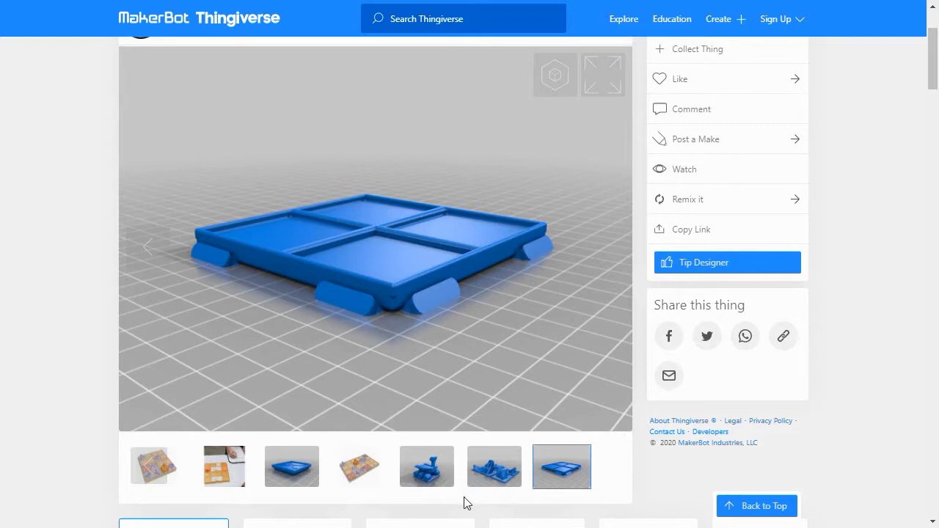
Step: Preview the rover, X tile and rock tiles models in the Thingiverse viewer
left_click(430, 471)
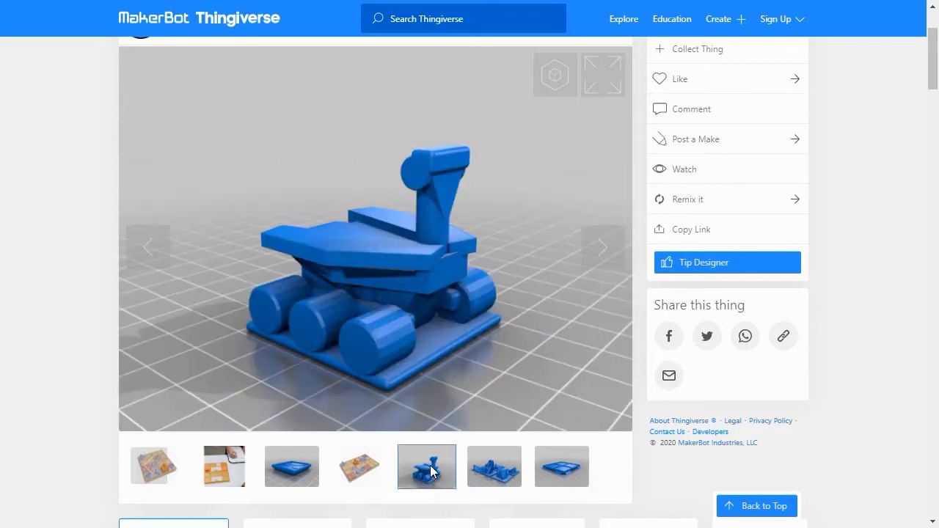
left_click(303, 475)
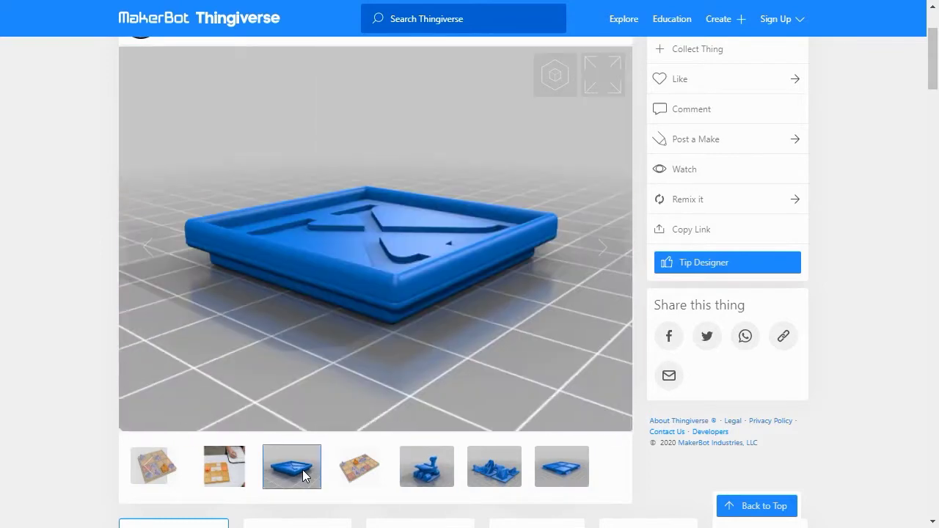
left_click(505, 476)
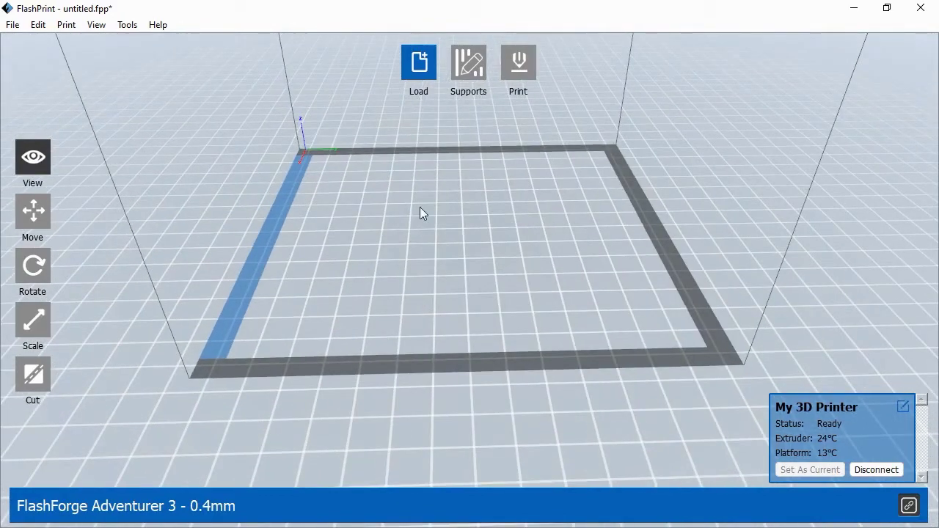
Step: Load Mars Rover Set.stl from the Control Robot folder
left_click(418, 65)
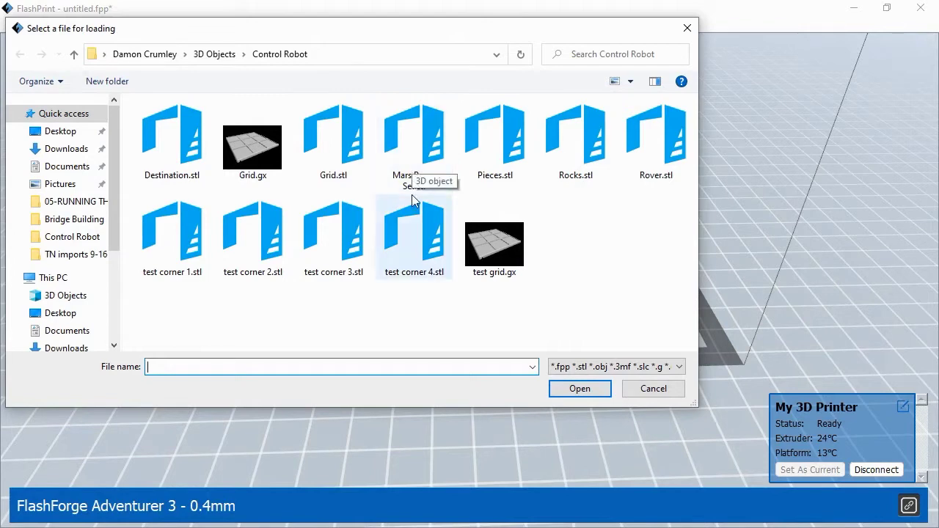
double_click(436, 145)
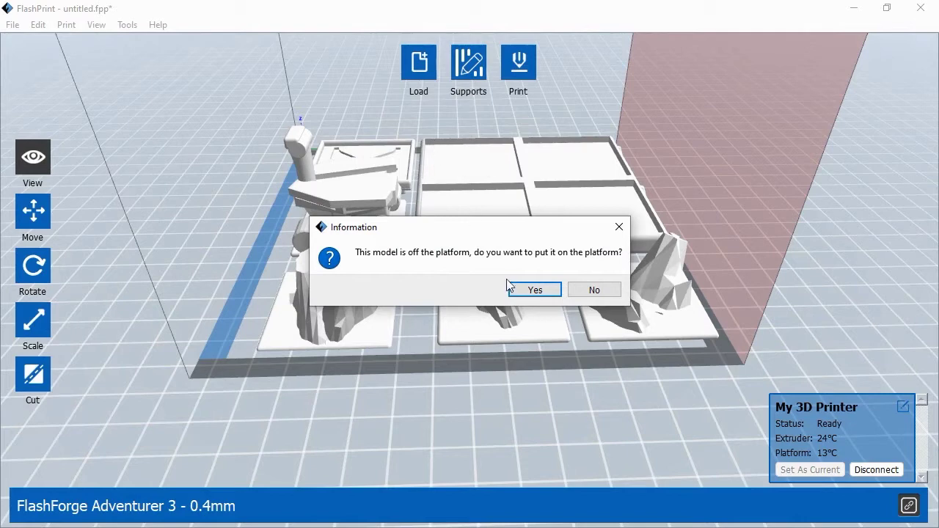
Step: Drop the Mars Rover set onto the build platform and bring up the Print settings
left_click(535, 290)
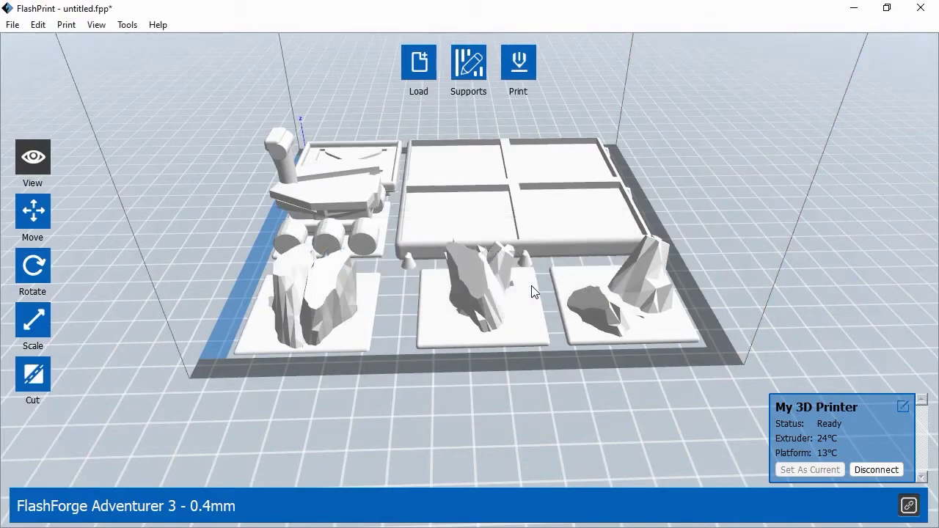
left_click_drag(530, 336, 518, 266)
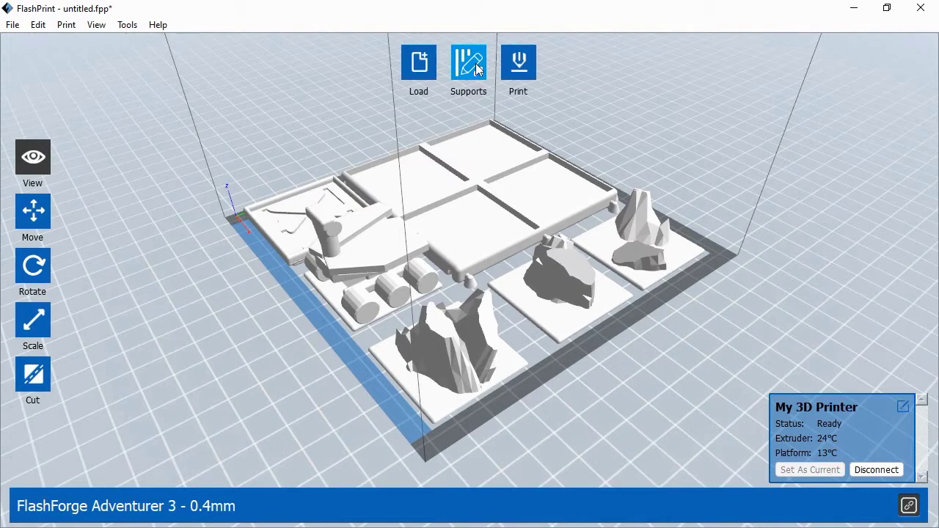
left_click(517, 74)
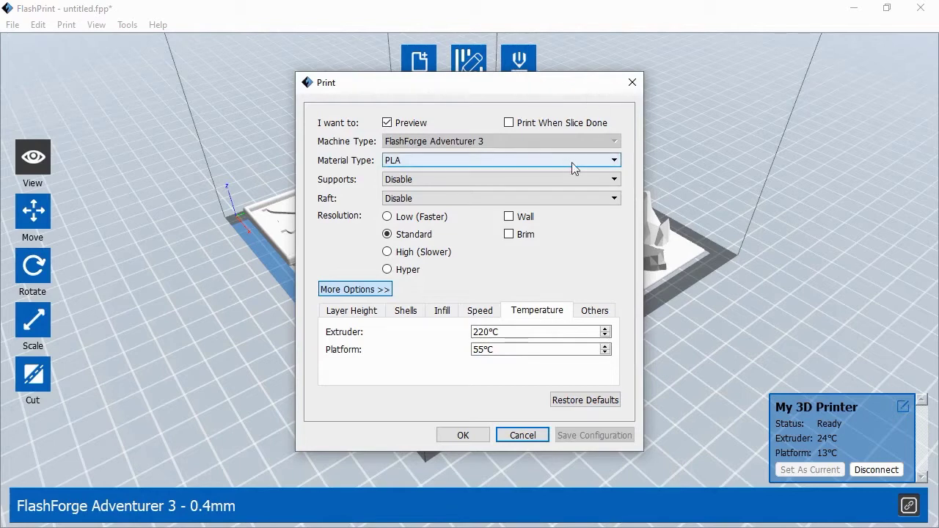
Step: Keep Supports and Raft disabled for the Mars Rover print and confirm the settings
left_click(554, 179)
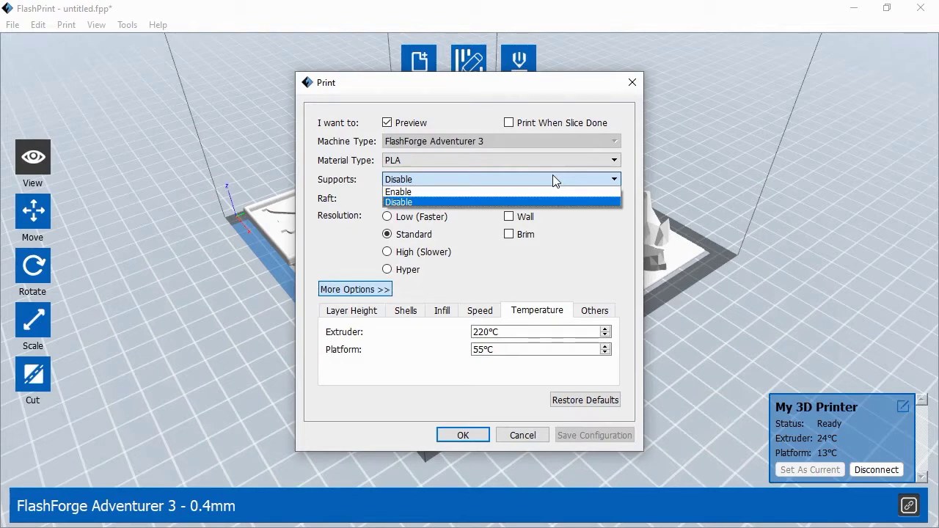
left_click(528, 202)
left_click(528, 200)
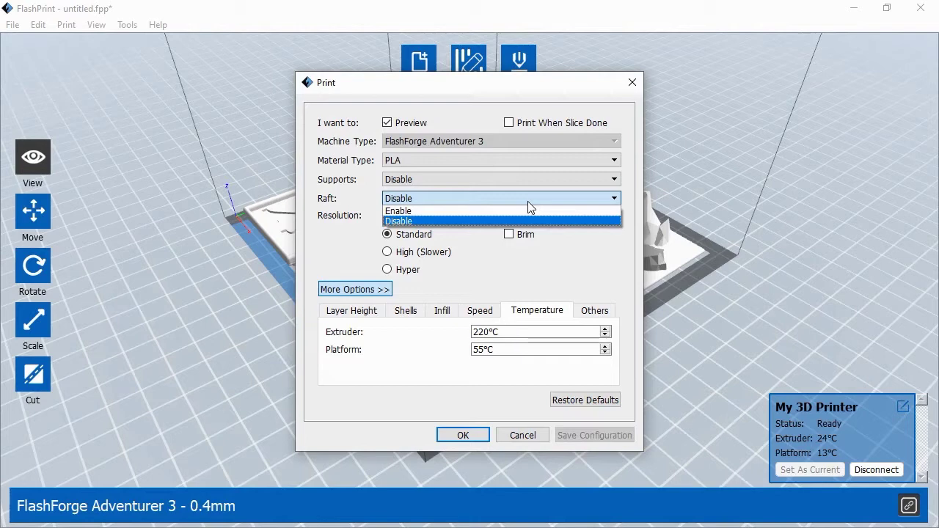
left_click(528, 201)
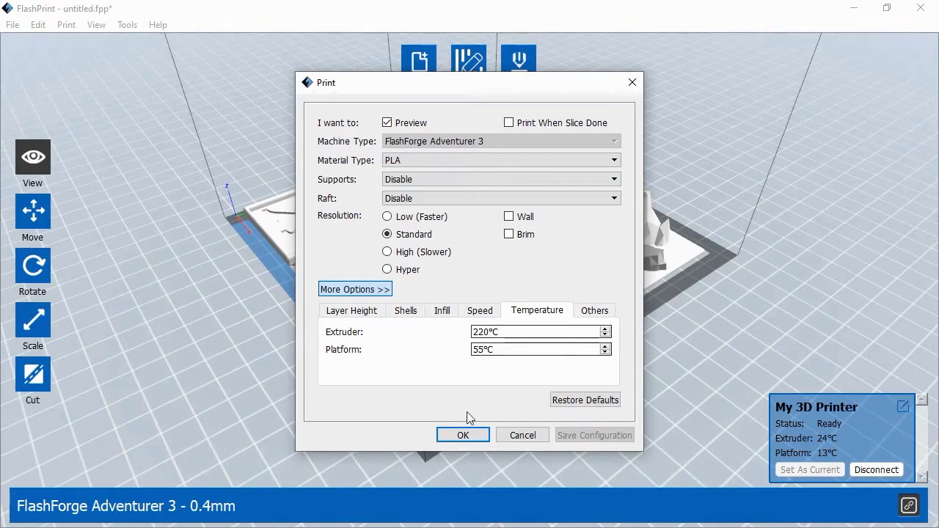
left_click(459, 436)
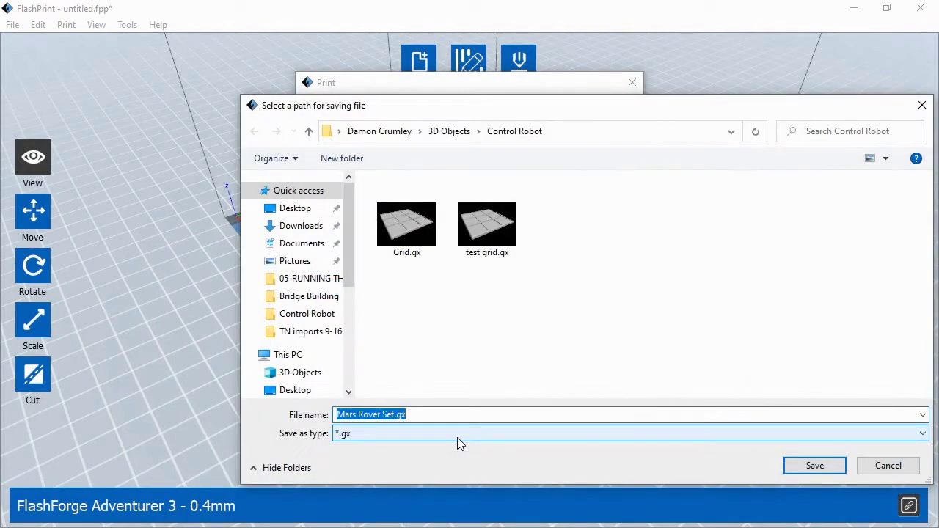
Step: Save the sliced job as Mars Rover Set.gx in the Control Robot folder
left_click(799, 468)
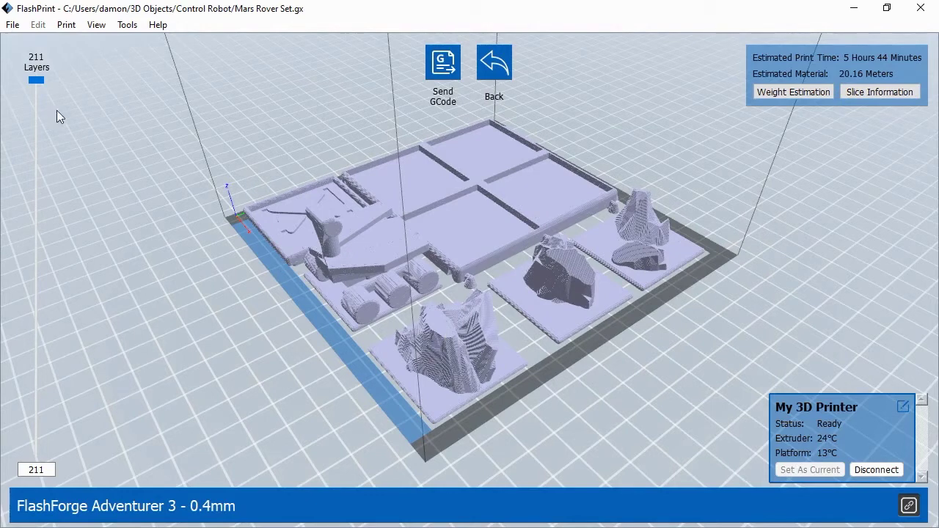
Step: Inspect the lower sliced layers, then send the G-code to the FlashForge Adventurer 3
left_click_drag(39, 83, 46, 63)
left_click_drag(462, 273, 501, 276)
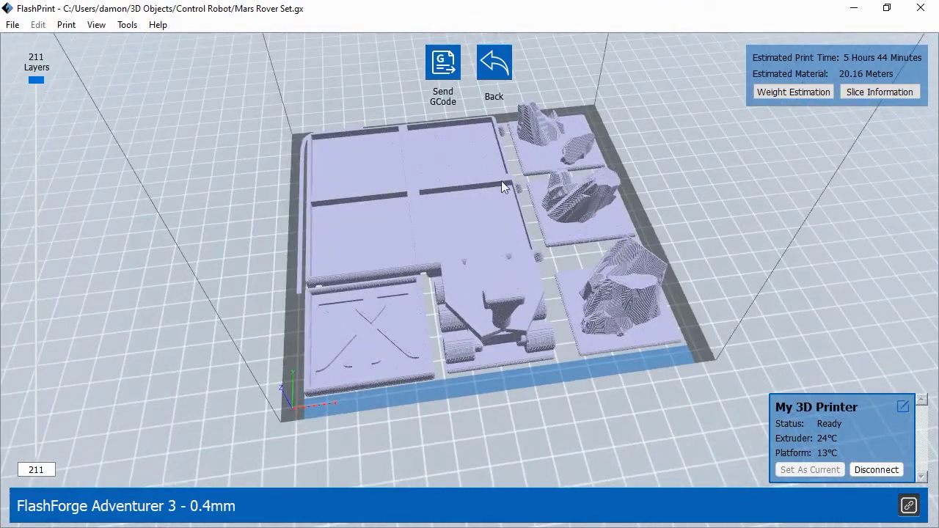
left_click(442, 64)
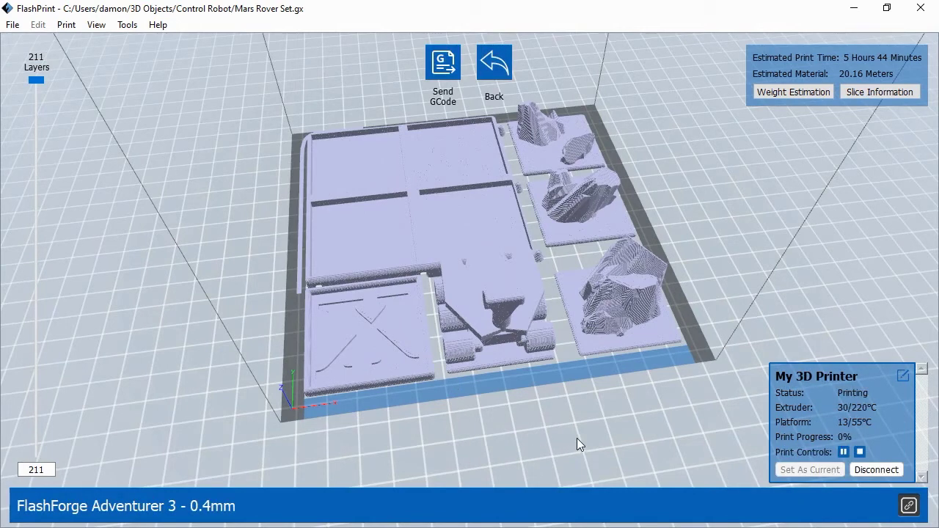
scroll(587, 383, "up", 2)
left_click_drag(587, 380, 578, 338)
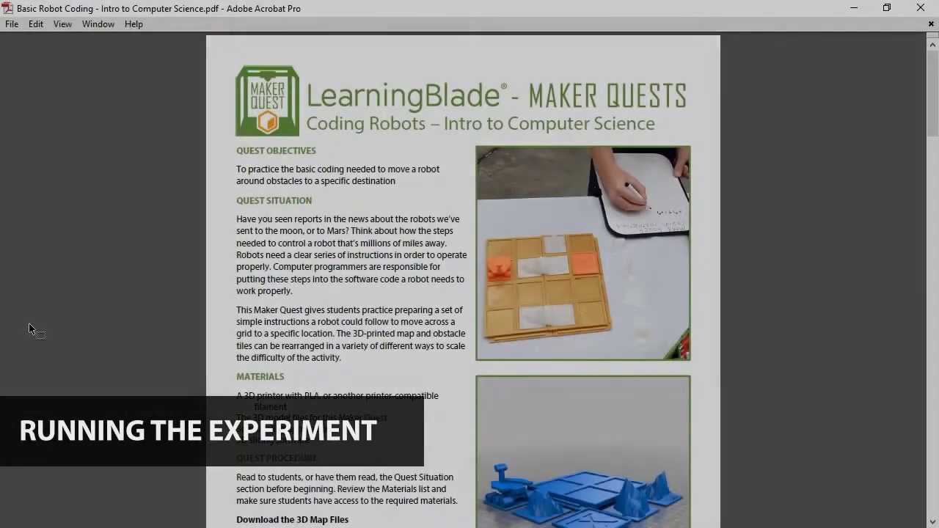
Step: Scroll the Basic Robot Coding PDF down to the Additional Ideas and Discussion Questions section
scroll(37, 328, "down", 4)
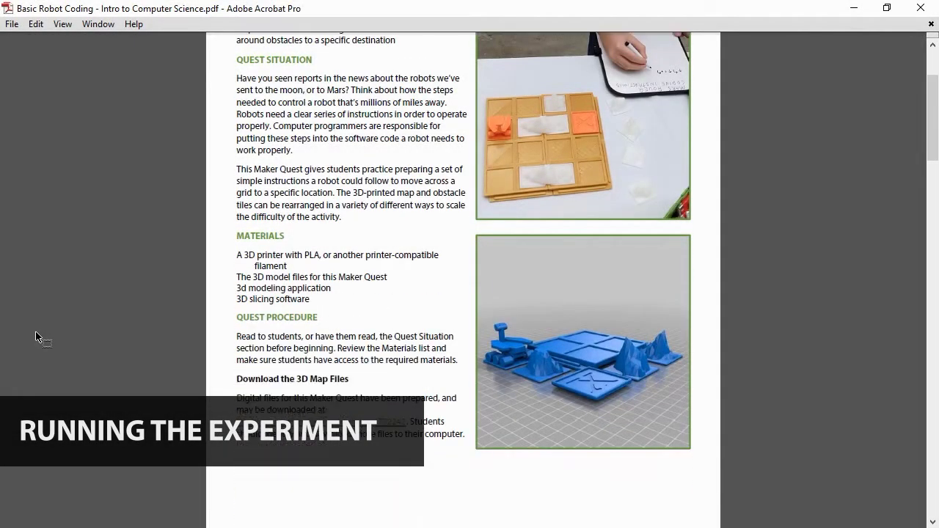
scroll(37, 338, "down", 8)
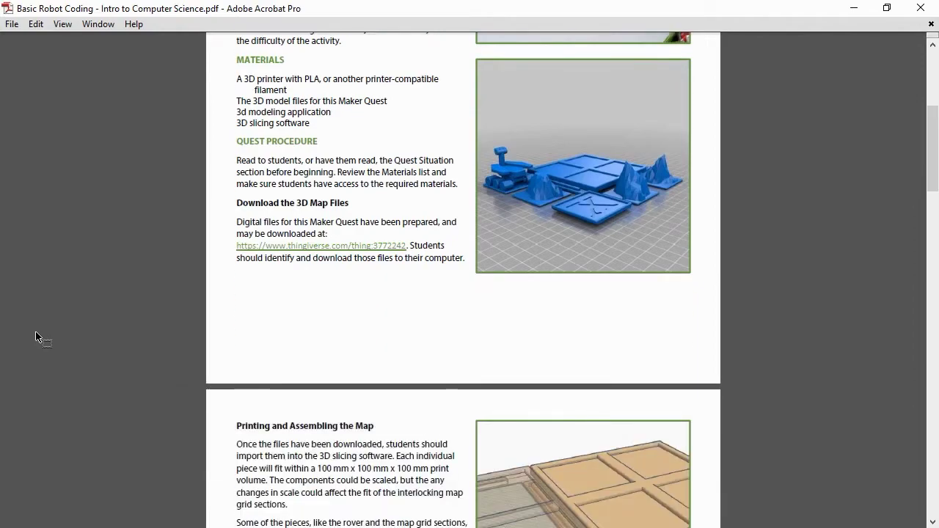
scroll(37, 337, "down", 14)
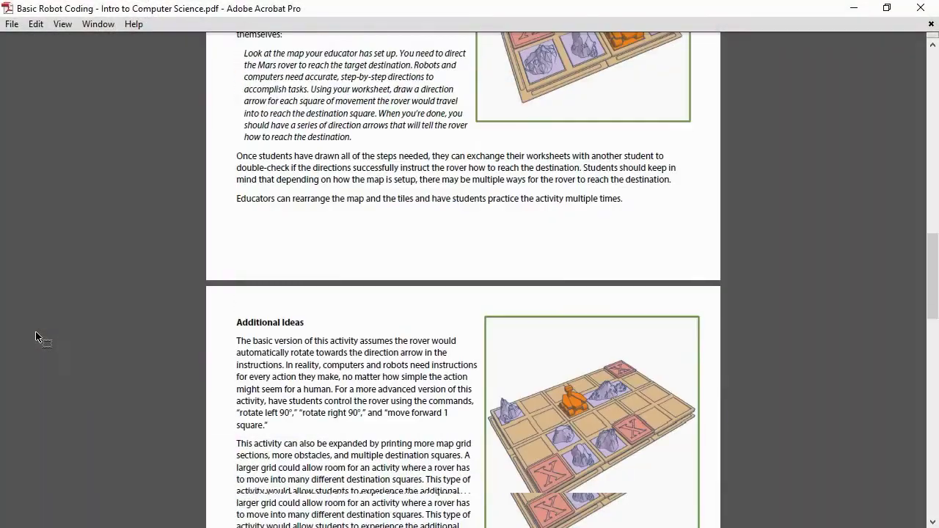
scroll(36, 336, "down", 5)
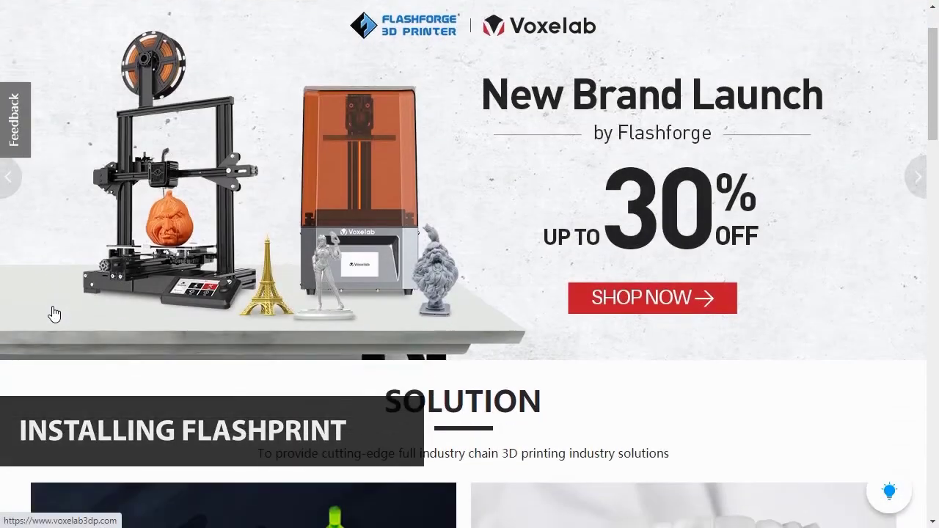
Step: Go to the Flashforge Download Center from the Support menu
scroll(55, 314, "down", 10)
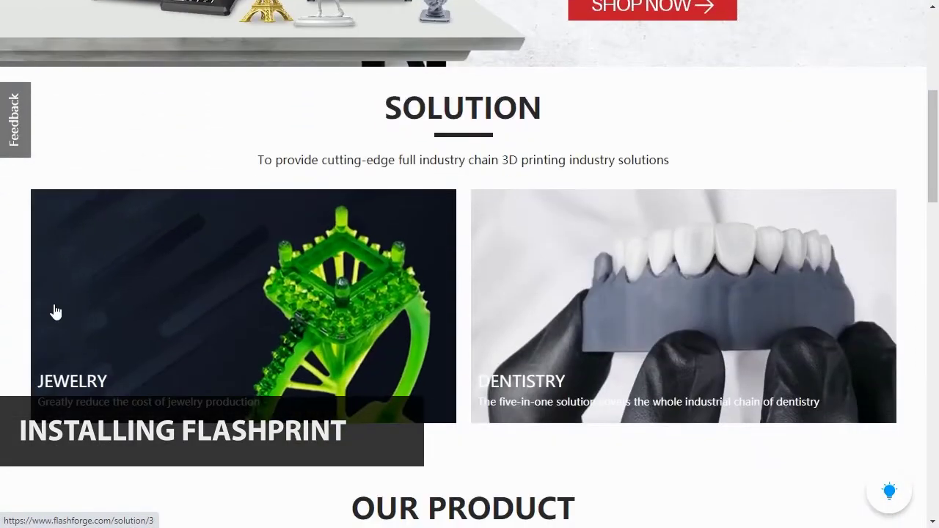
scroll(58, 308, "down", 11)
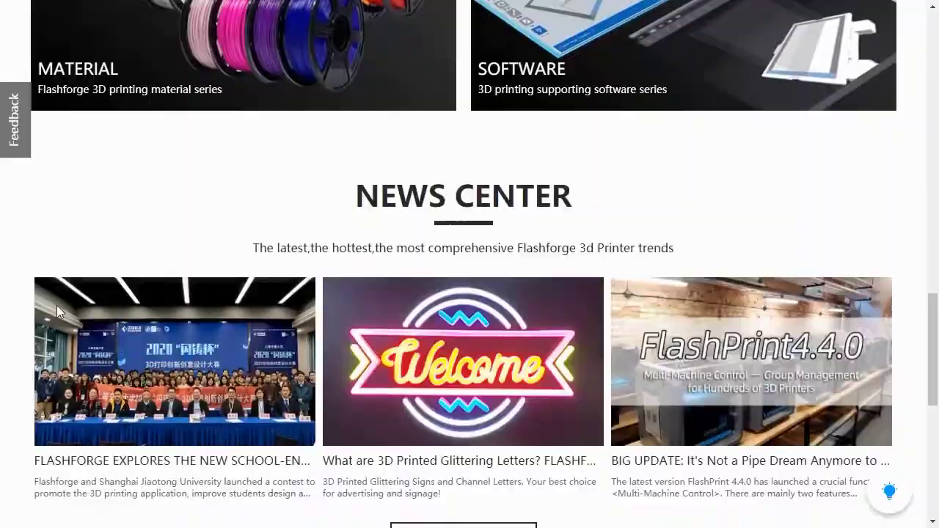
scroll(59, 314, "up", 7)
scroll(65, 314, "up", 7)
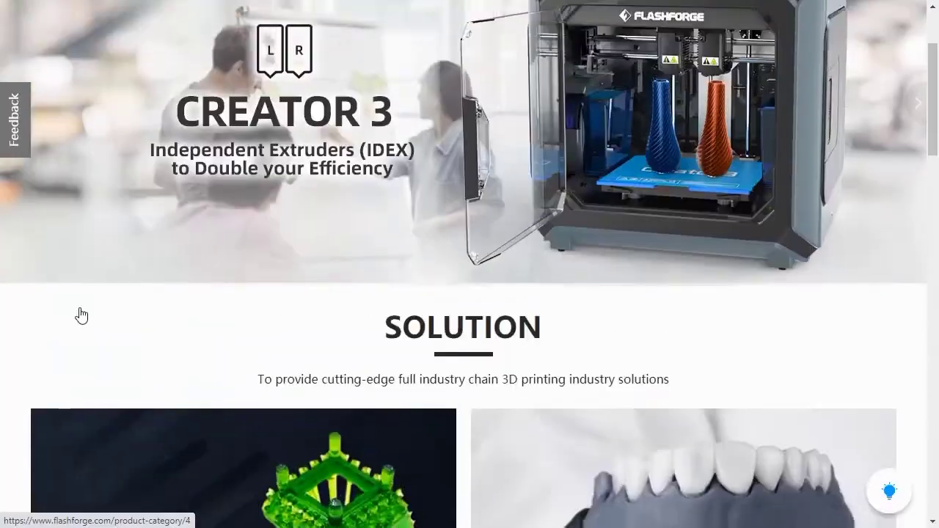
scroll(81, 316, "up", 2)
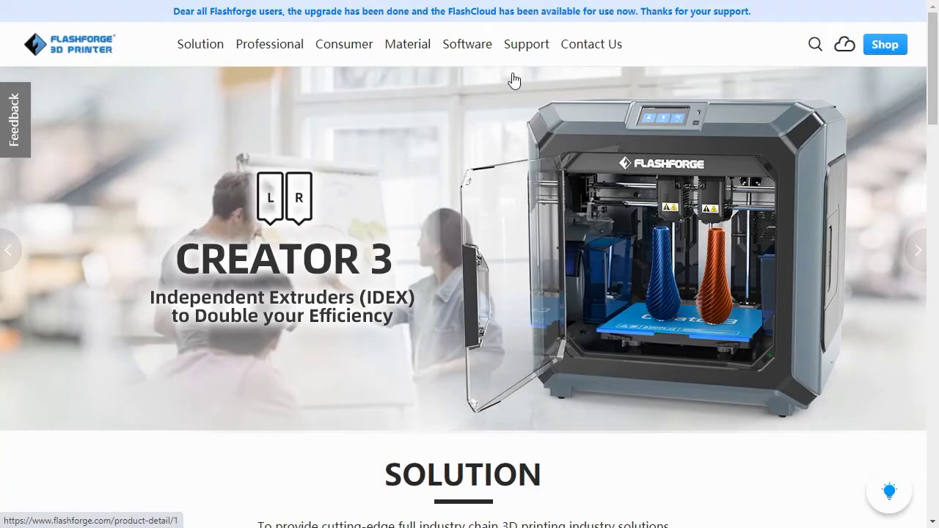
mouse_move(521, 58)
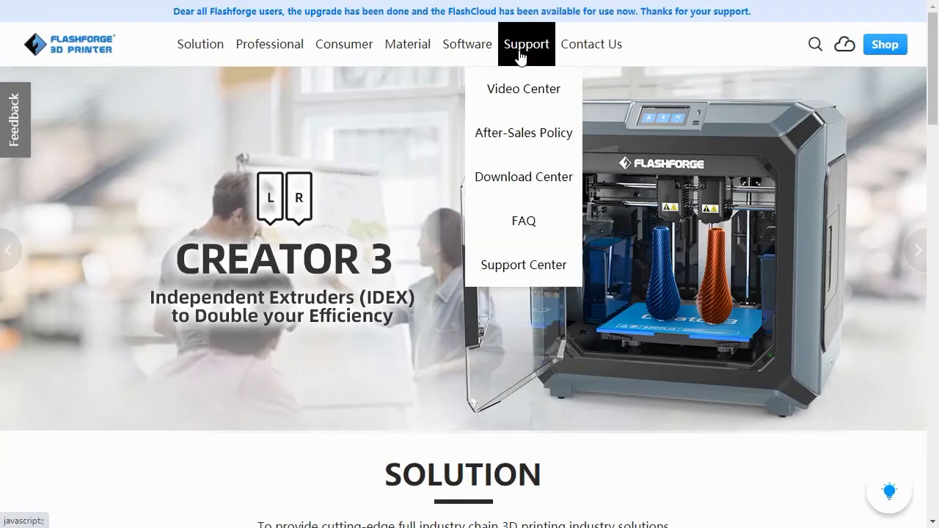
left_click(528, 183)
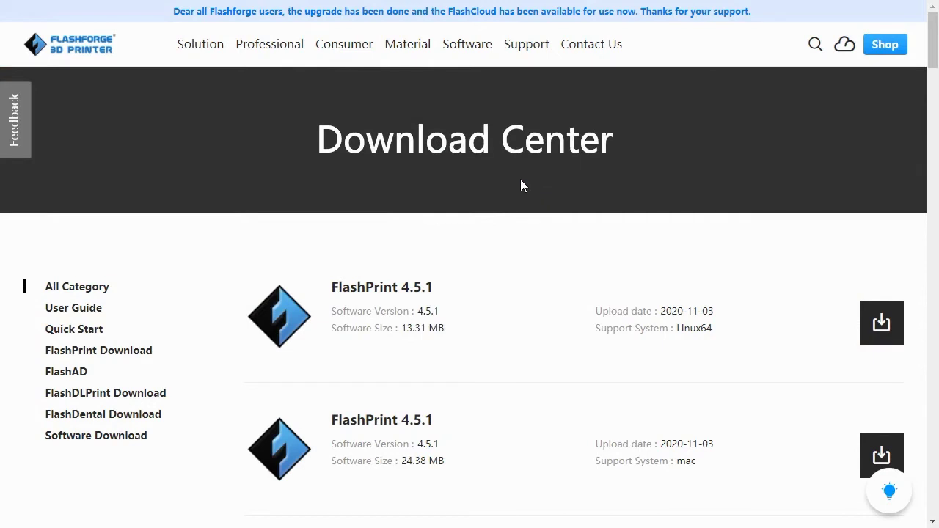
Step: Download the win64 FlashPrint 4.5.1 zip into the 3D Objects folder
scroll(521, 184, "down", 3)
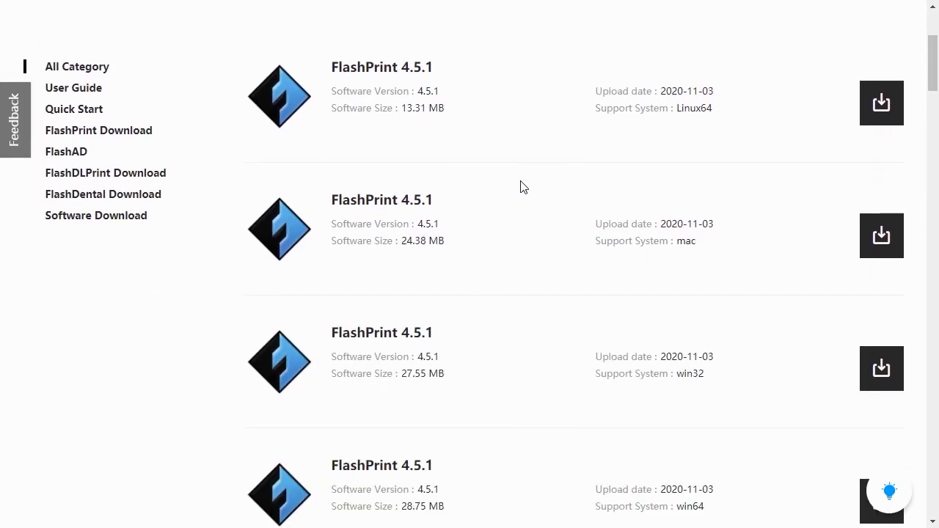
scroll(521, 184, "up", 2)
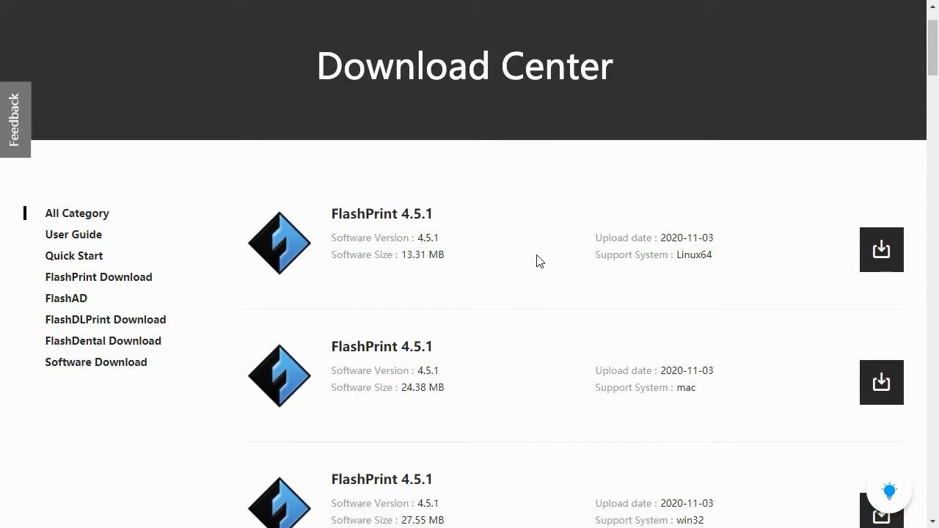
scroll(666, 311, "down", 1)
scroll(840, 426, "down", 2)
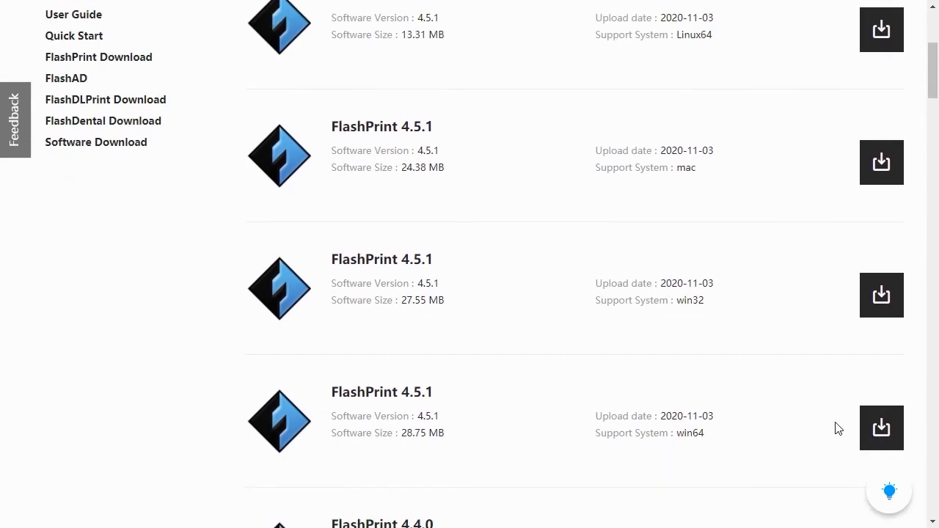
left_click(880, 433)
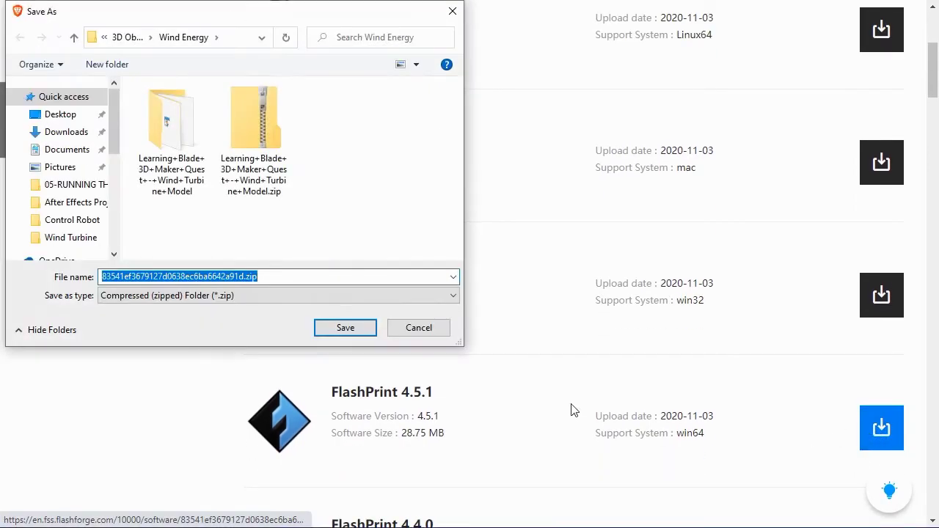
left_click(141, 37)
left_click(354, 328)
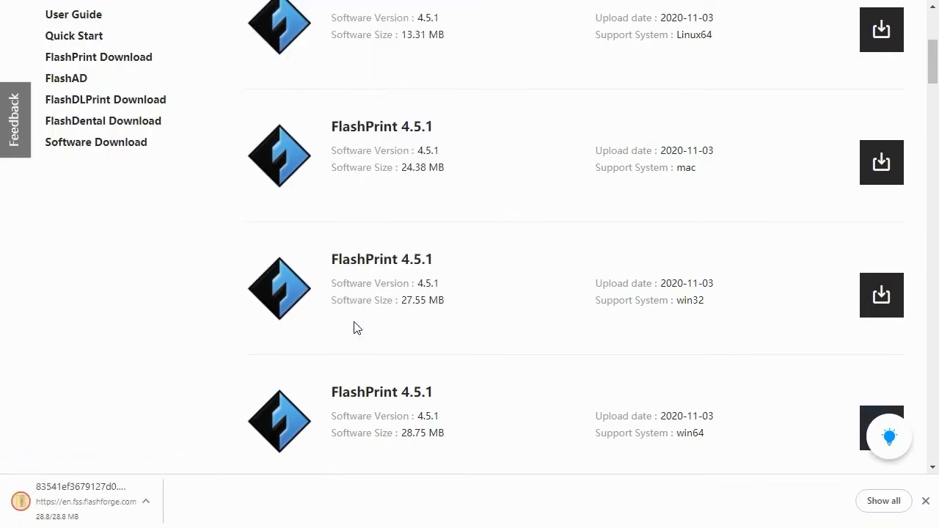
Step: Show the downloaded FlashPrint zip in its folder and start extracting it
left_click(156, 500)
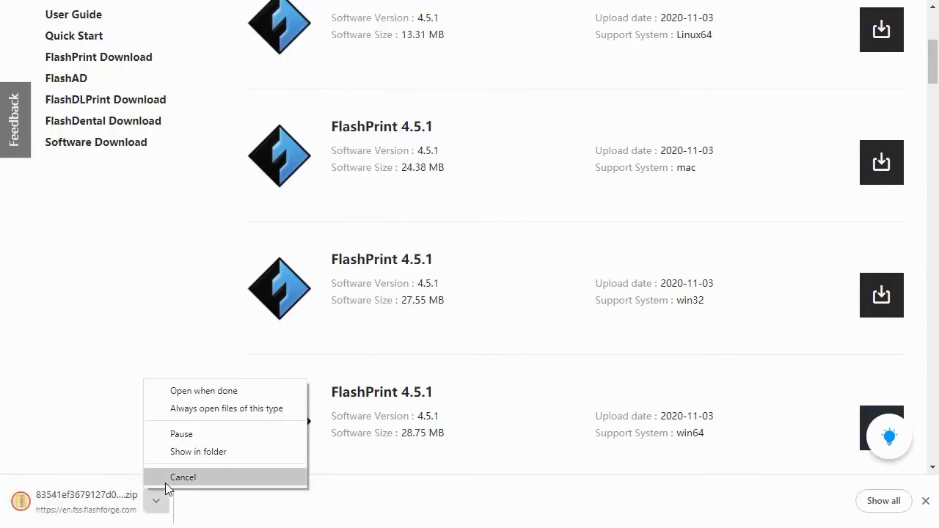
left_click(213, 452)
right_click(529, 294)
Step: Extract the FlashPrint 4.5.1 x64 installer from the zip and start it
left_click(575, 262)
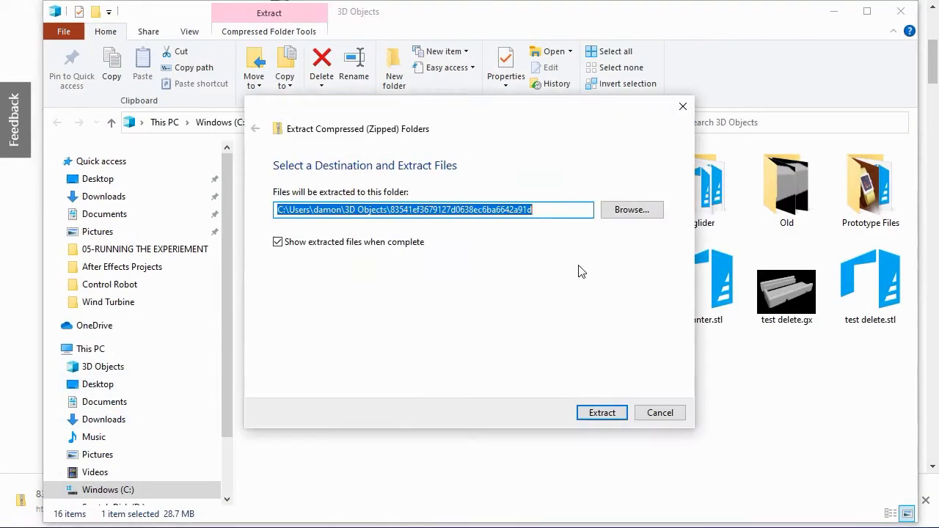
left_click(593, 413)
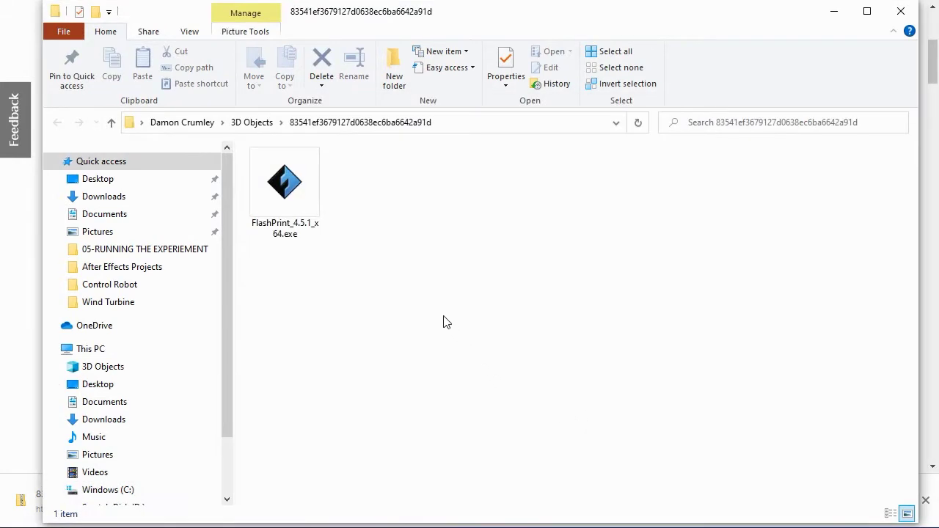
double_click(284, 187)
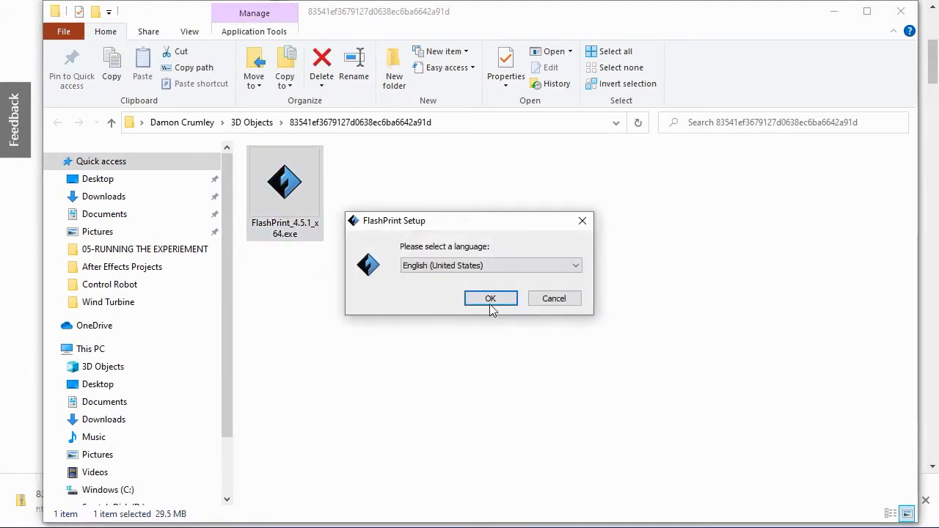
left_click(490, 300)
left_click(545, 386)
Step: Accept the license agreement and install FlashPrint into the default folder
left_click(427, 331)
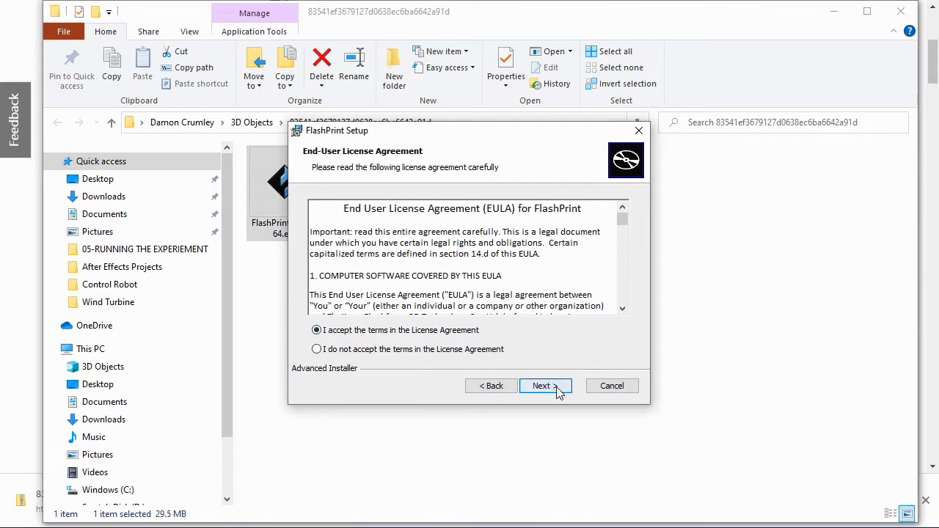
left_click(556, 386)
left_click(556, 386)
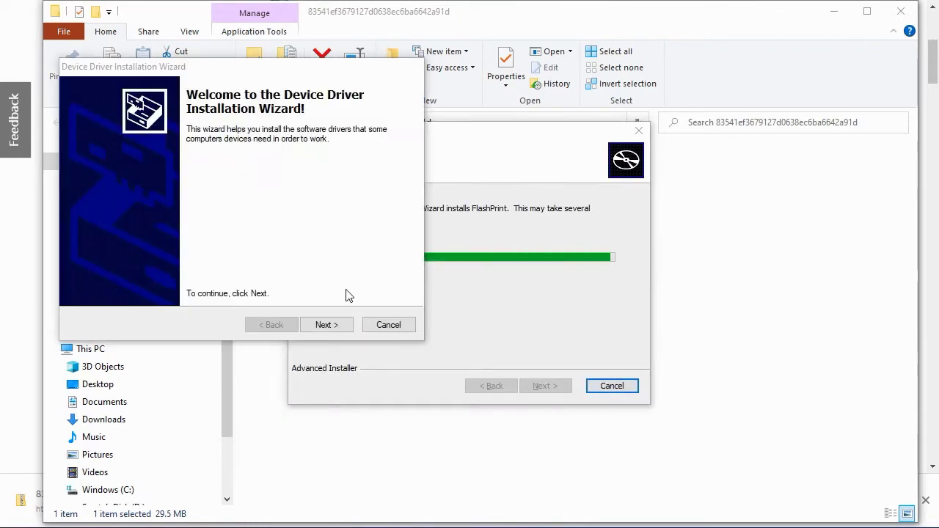
Step: Install the device drivers and finish setup with Launch FlashPrint ticked
left_click(327, 325)
left_click(325, 323)
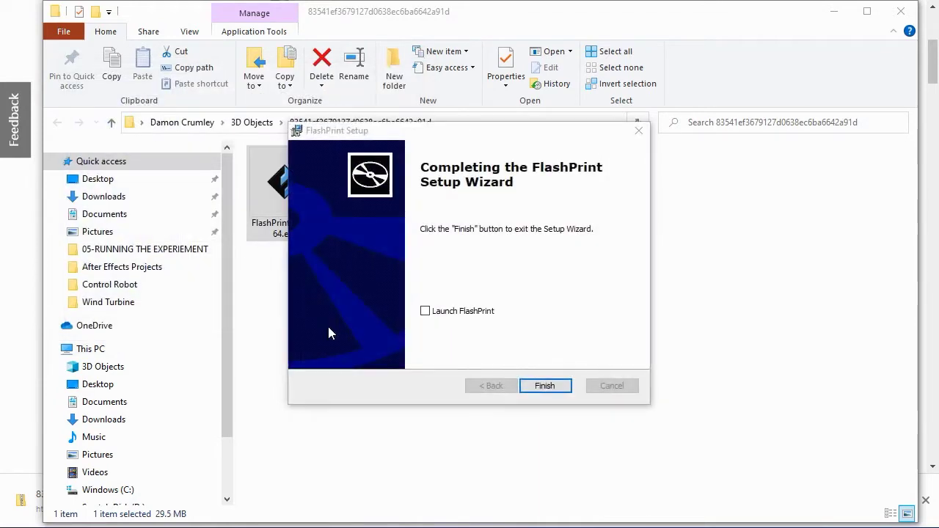
left_click(425, 311)
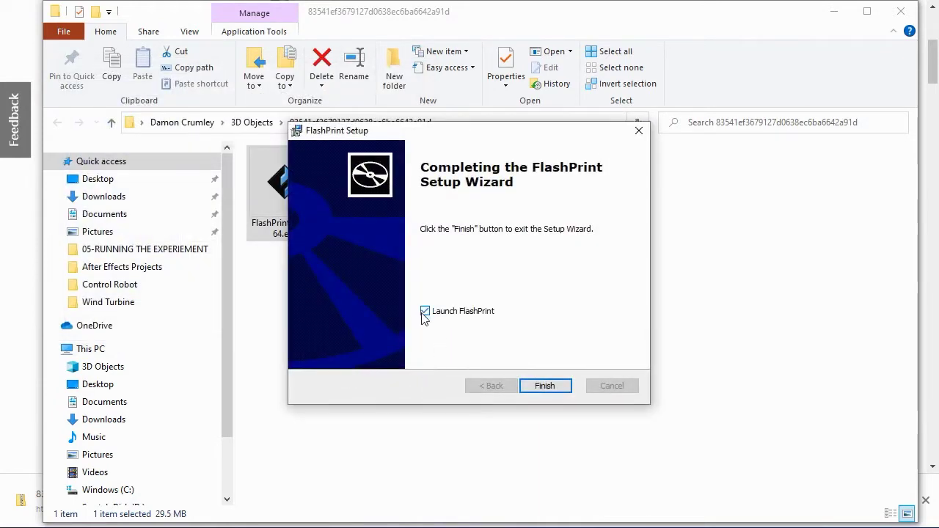
left_click(544, 387)
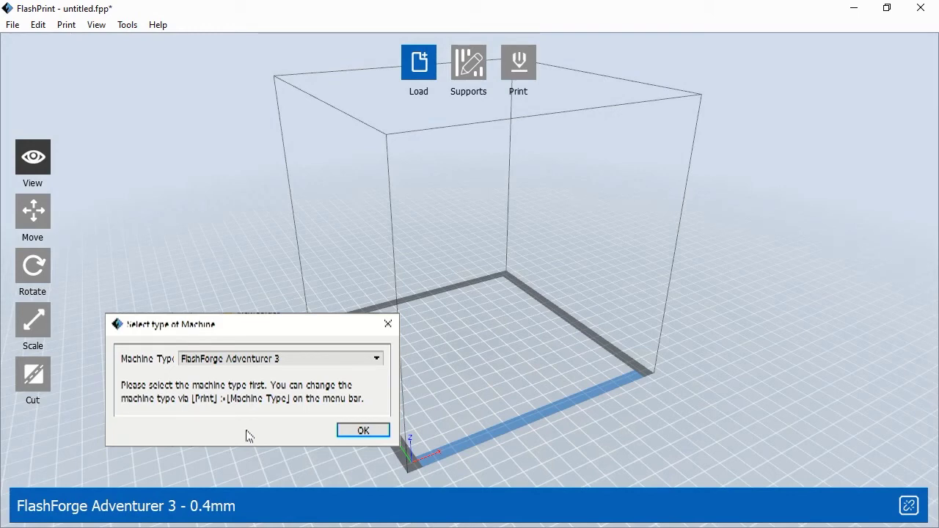
Step: Select FlashForge Adventurer 3 as the machine type, confirm, and view the empty build plate frontally
left_click(308, 360)
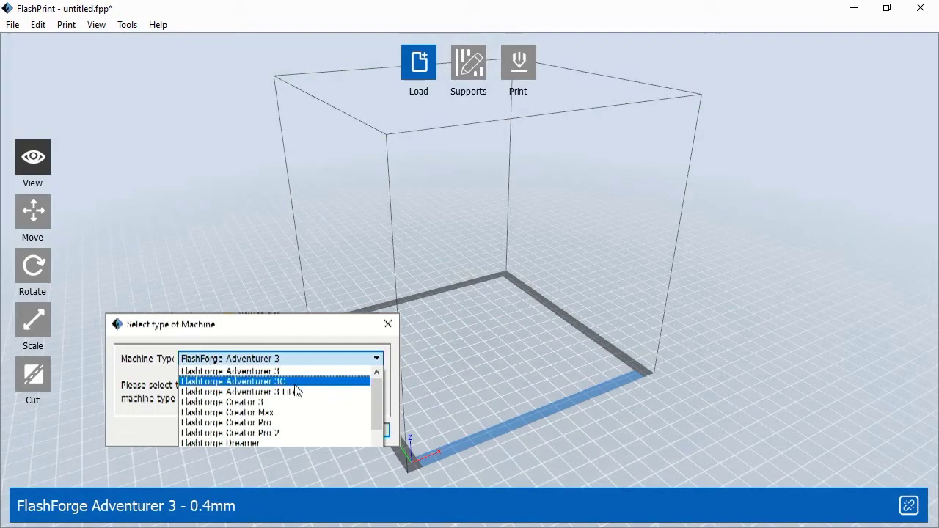
left_click(286, 371)
left_click(349, 433)
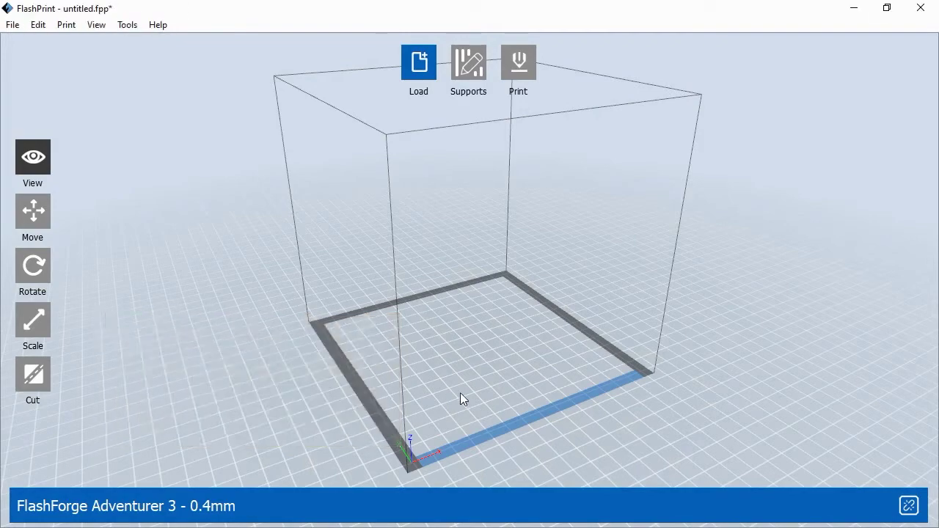
left_click_drag(461, 394, 438, 394)
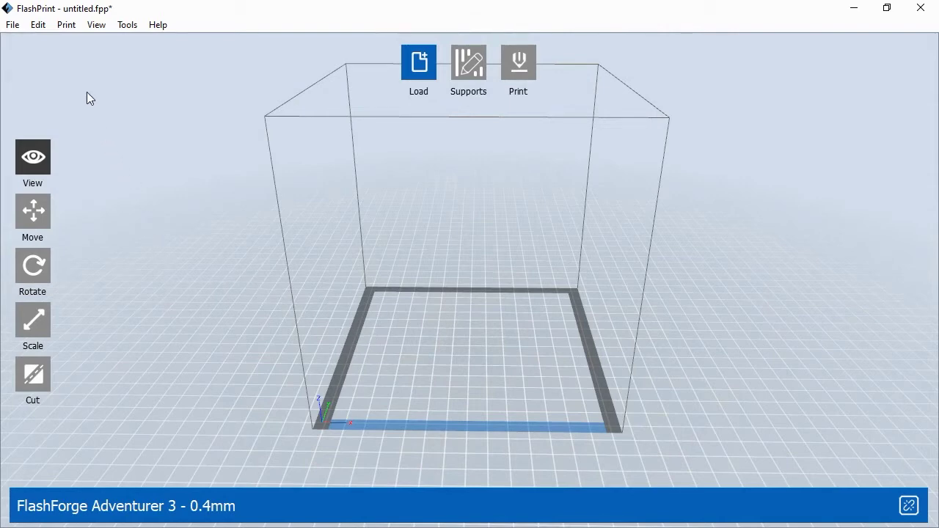
Step: Connect FlashPrint to My 3D Printer via Print > Connect Machine, then close the window
left_click(66, 24)
left_click(101, 40)
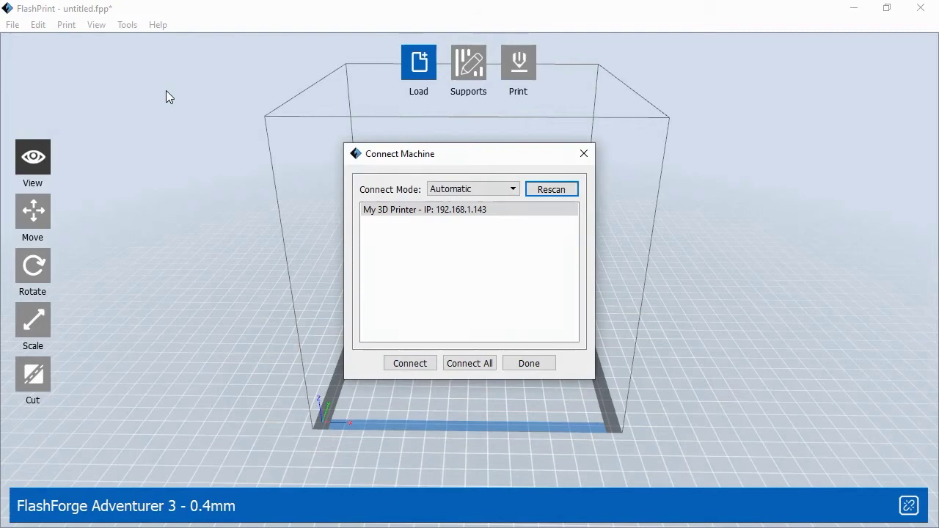
left_click(506, 210)
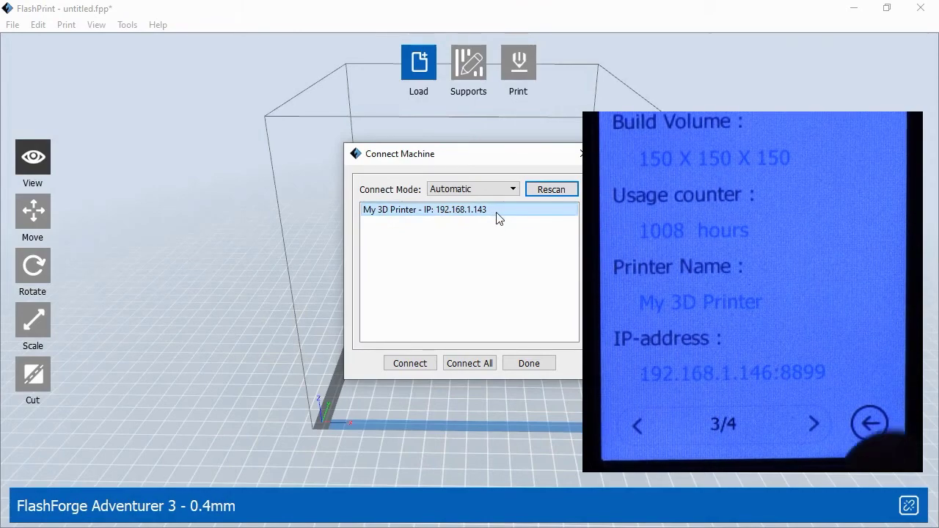
left_click(412, 367)
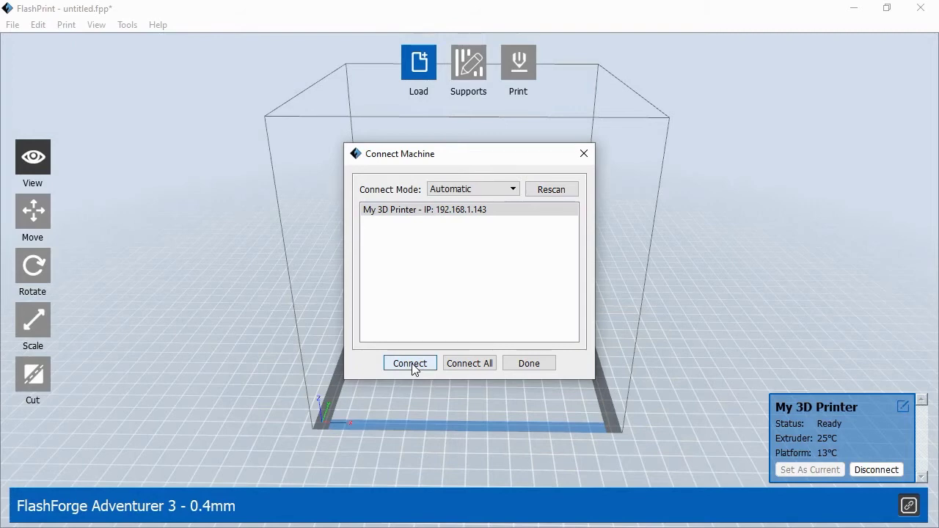
left_click(547, 364)
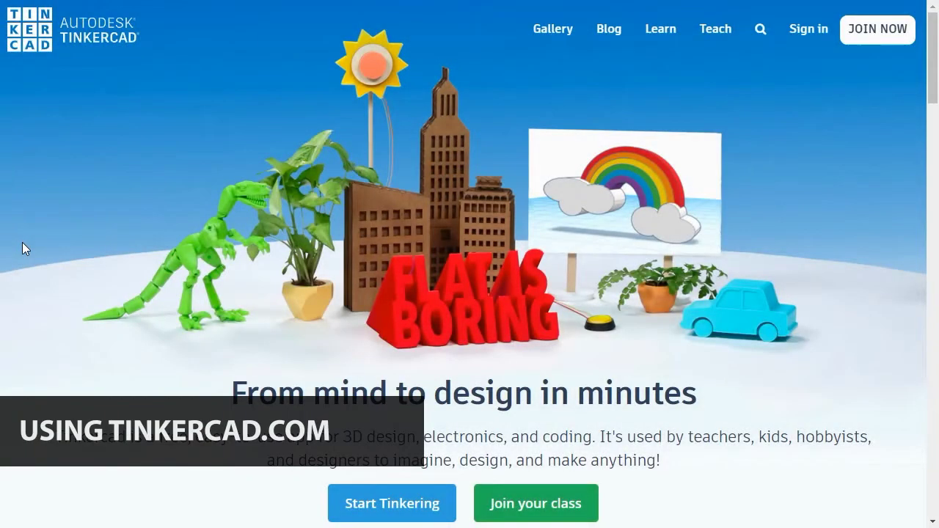
Step: Browse the Tinkercad.com home page and sign in to reach the new Brave Hango-Waasa design
scroll(17, 257, "down", 10)
scroll(17, 257, "up", 10)
left_click(807, 29)
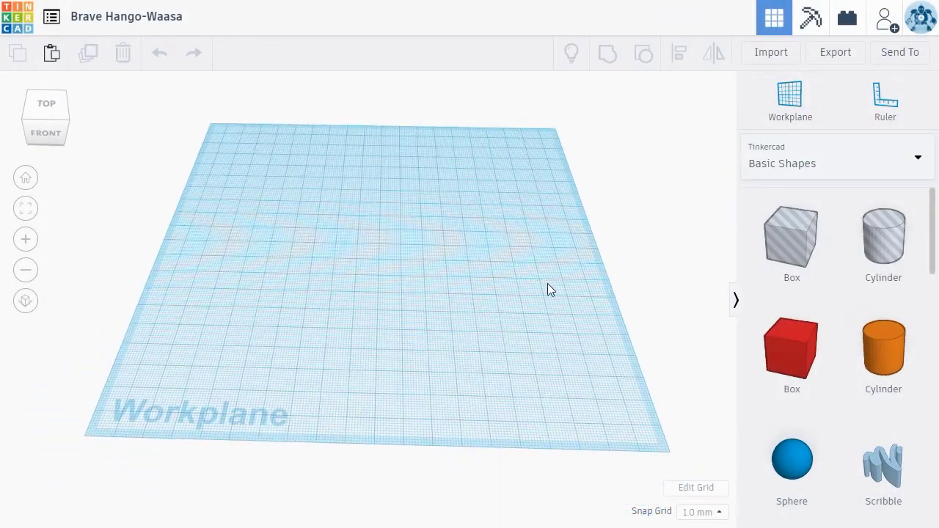
Step: Place a ruler near the workplane's front-left corner and bring a red box onto the workplane
left_click(886, 107)
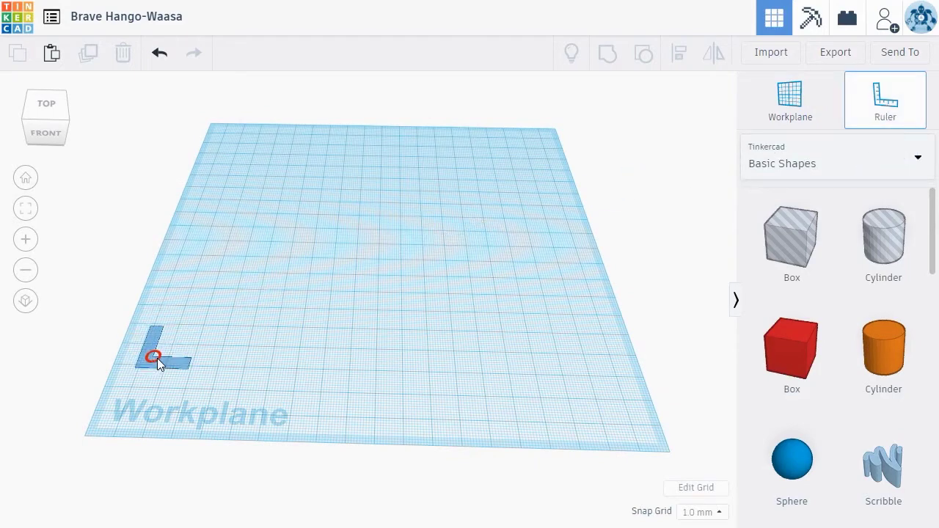
left_click(168, 373)
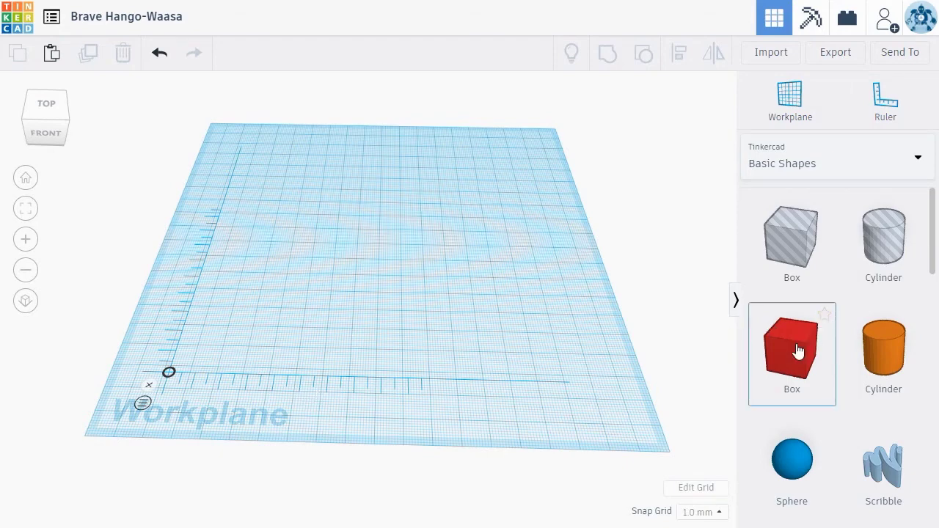
left_click_drag(797, 351, 362, 281)
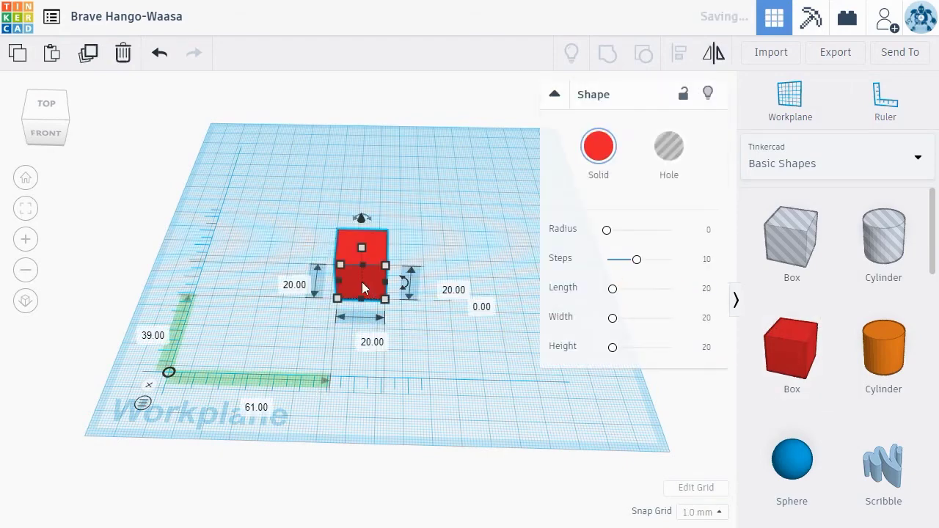
Step: Drop the red box mid-workplane, set its height to 10 mm, and enlarge it from a corner
mouse_move(452, 312)
right_mouse_down()
mouse_move(442, 297)
mouse_move(445, 310)
right_mouse_up()
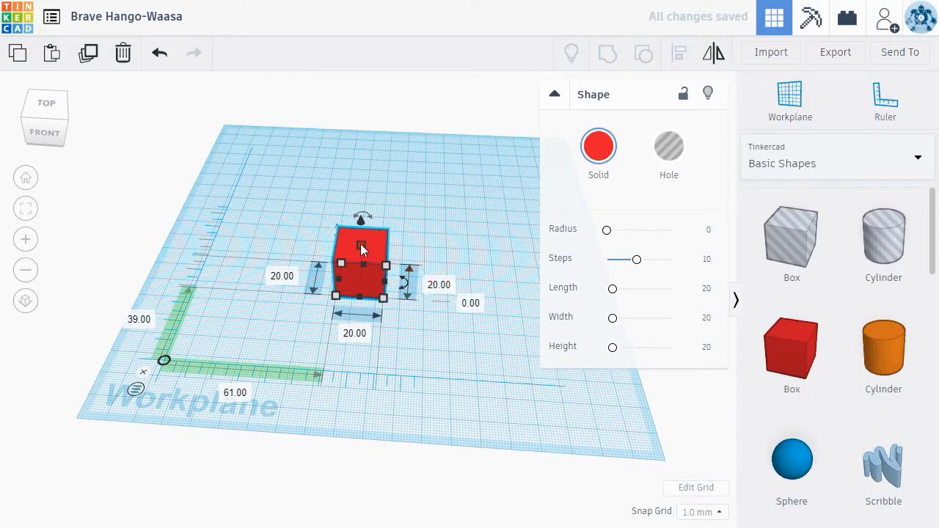
left_click(441, 285)
type("10")
key("Return")
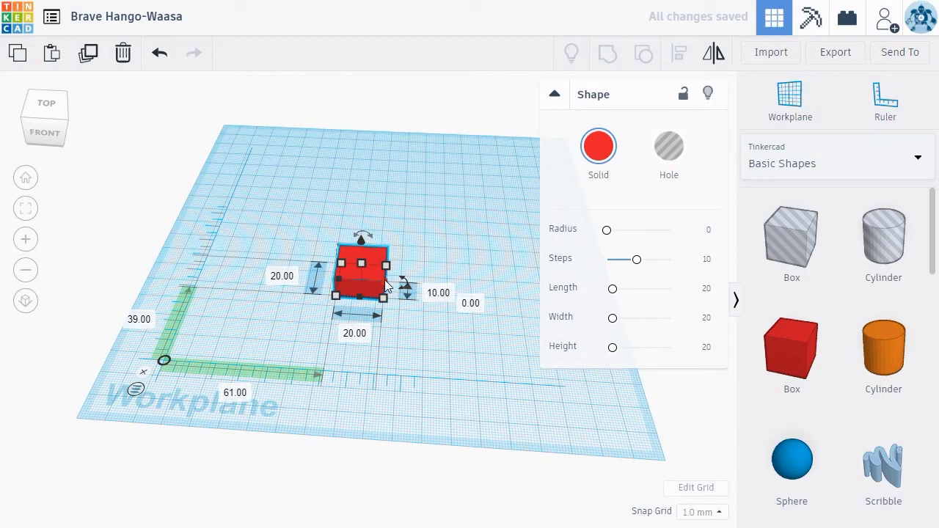
left_click_drag(383, 297, 383, 343)
Step: Stretch the box to 45 mm long and 41 mm tall, then add a 40 mm-tall orange cylinder beside it
right_click_drag(469, 301, 480, 267)
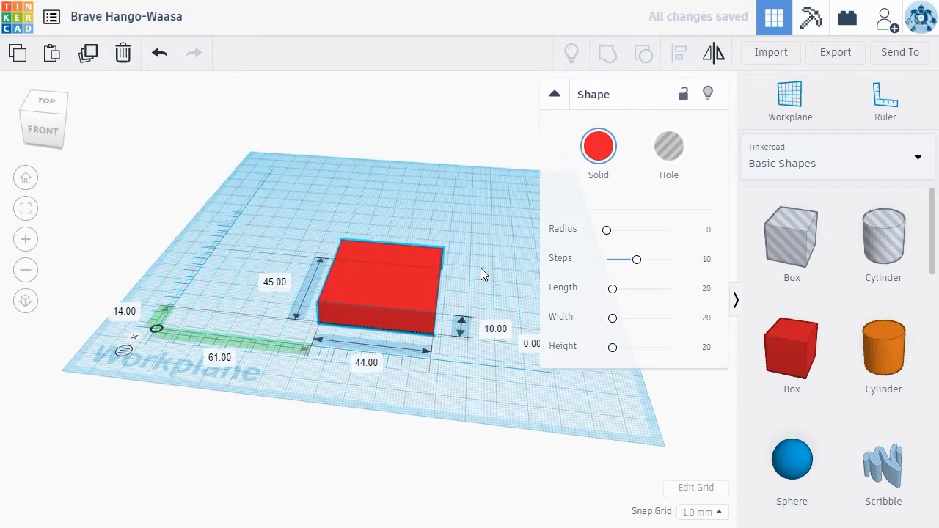
left_click_drag(380, 269, 387, 198)
left_click_drag(891, 356, 438, 333)
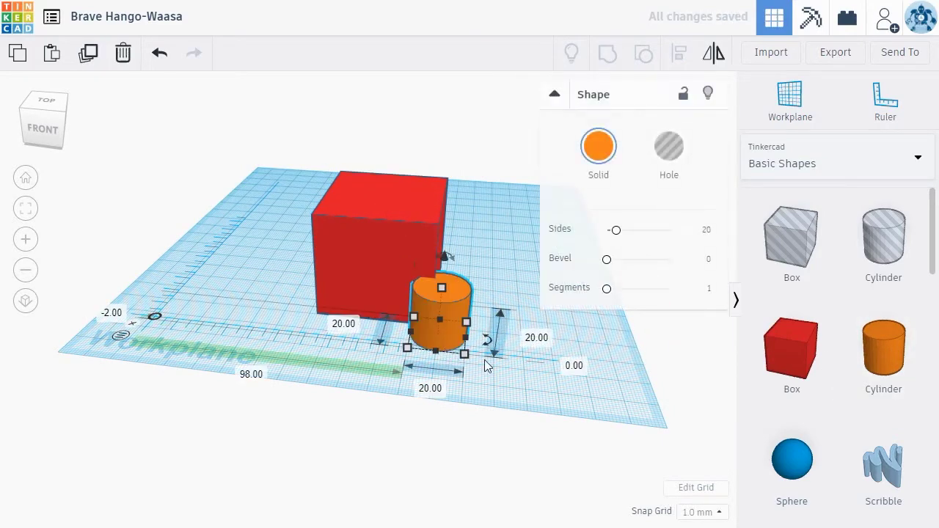
left_click_drag(488, 358, 499, 388)
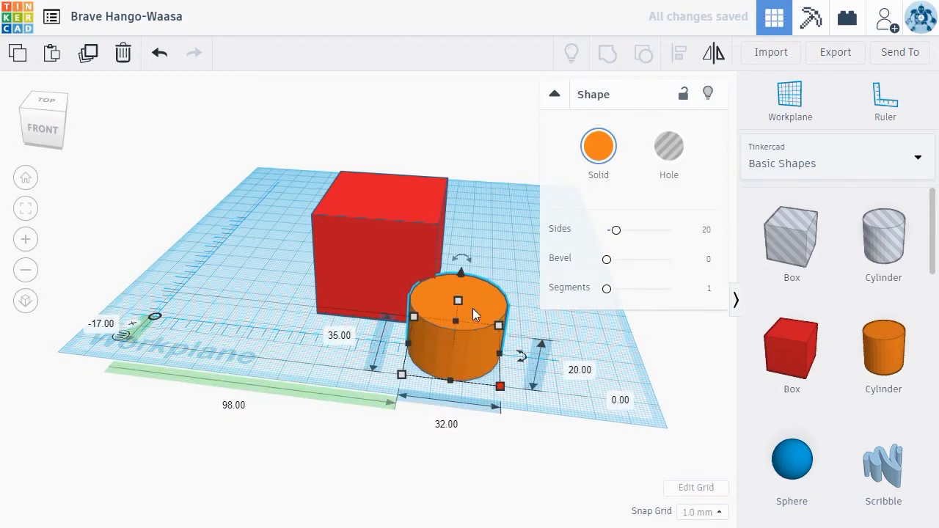
left_click(580, 371)
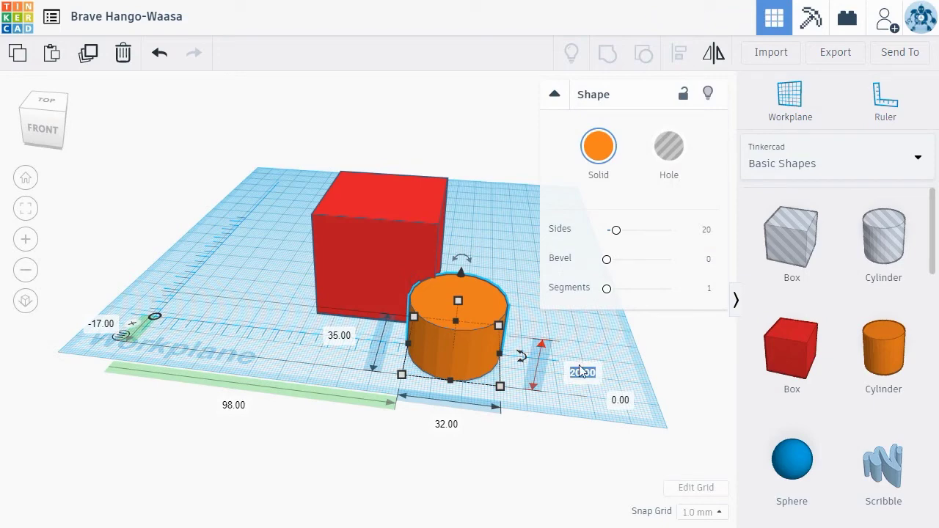
type("40")
key("Return")
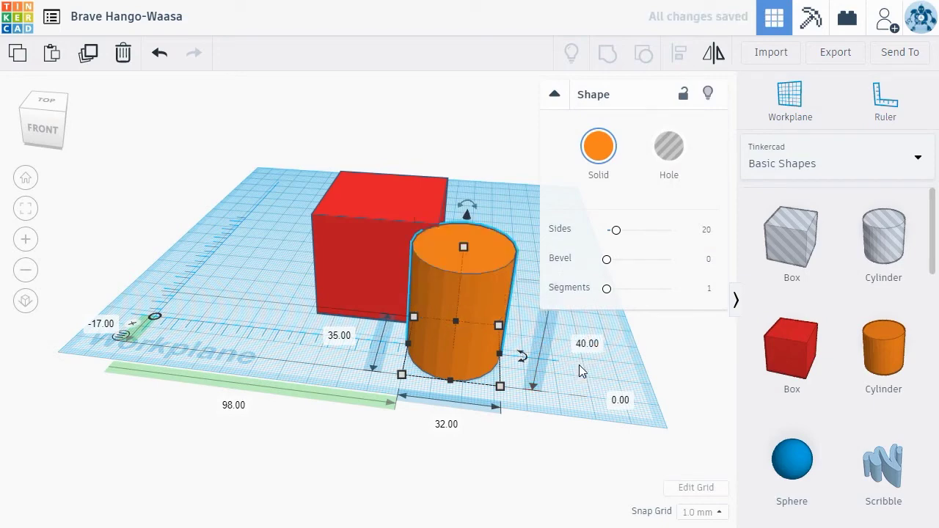
left_click_drag(452, 347, 381, 315)
Step: Group the box and cylinder, inspect the result, then ungroup them and clear the selection
left_click(426, 193, "shift")
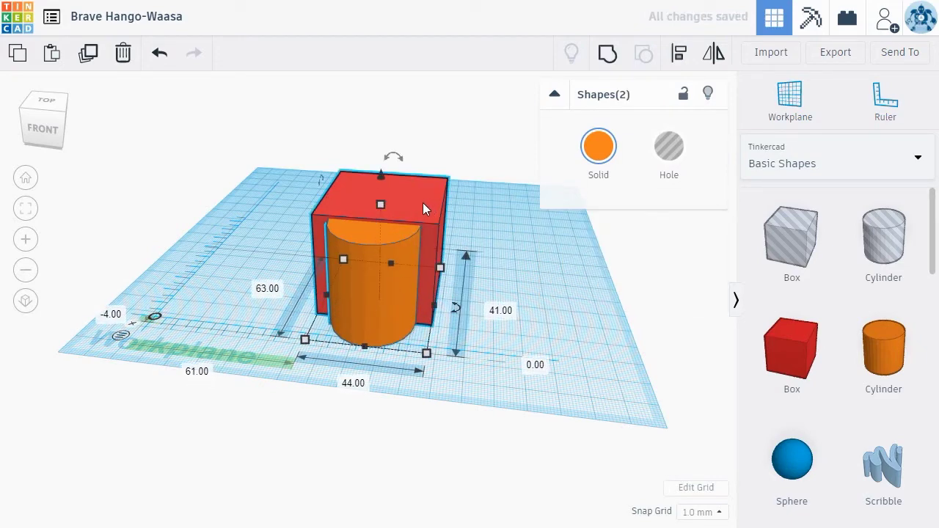
left_click(606, 55)
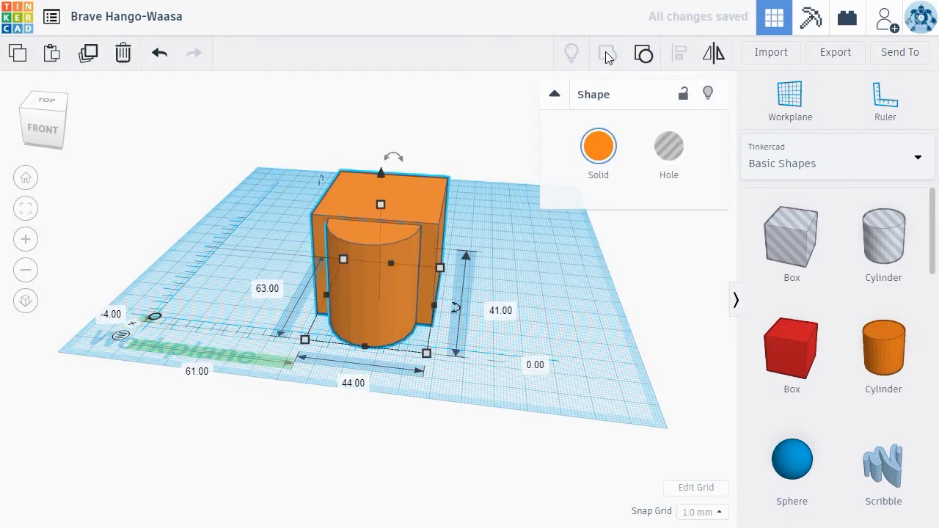
right_click_drag(537, 306, 468, 264)
left_click(643, 57)
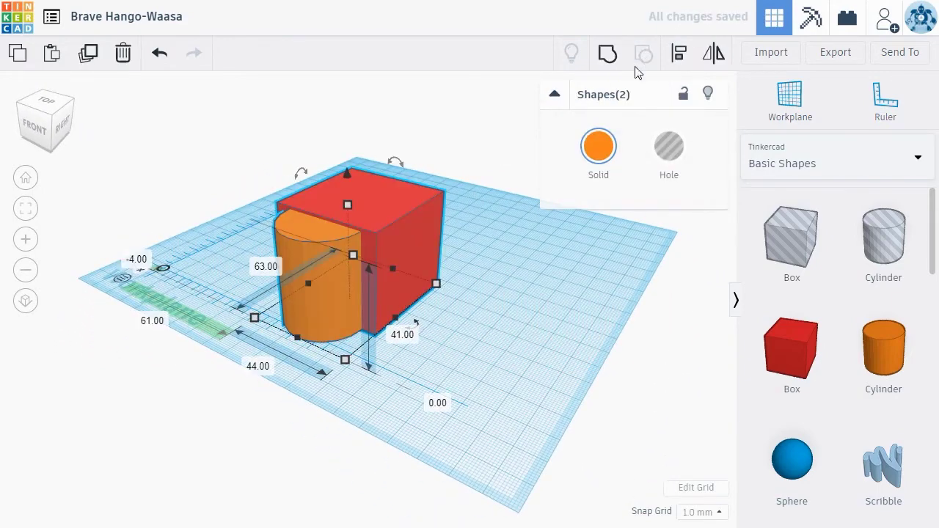
left_click(493, 349)
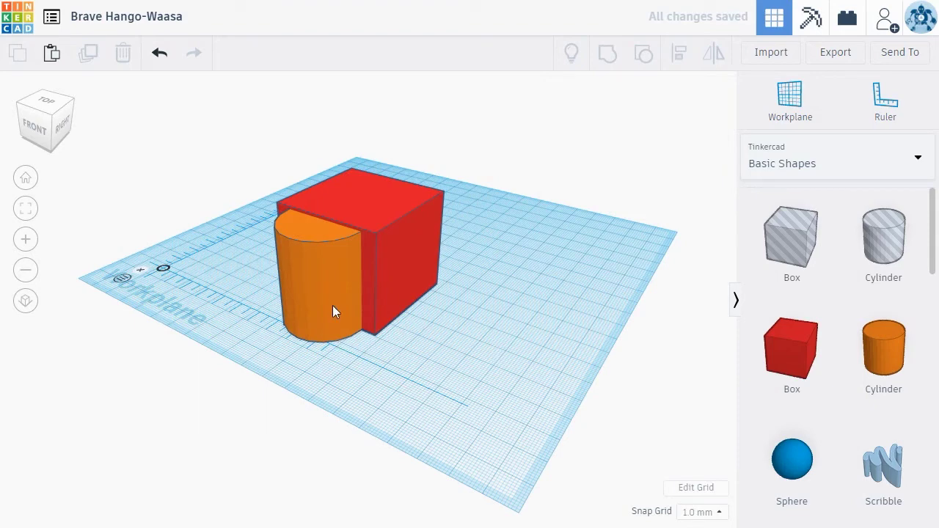
Step: Narrow the red box to 15 mm and slide it into the cylinder's back
left_click(397, 246)
left_click_drag(410, 304, 352, 285)
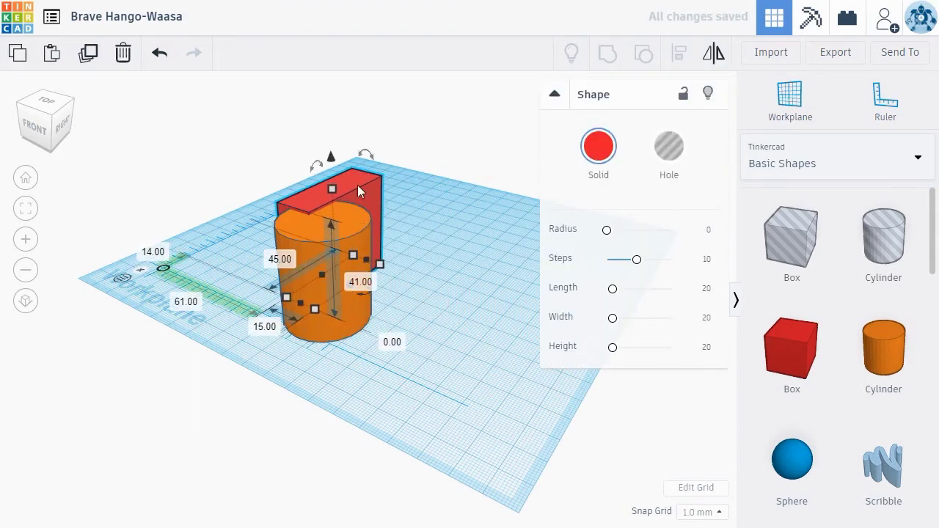
left_click_drag(358, 185, 381, 199)
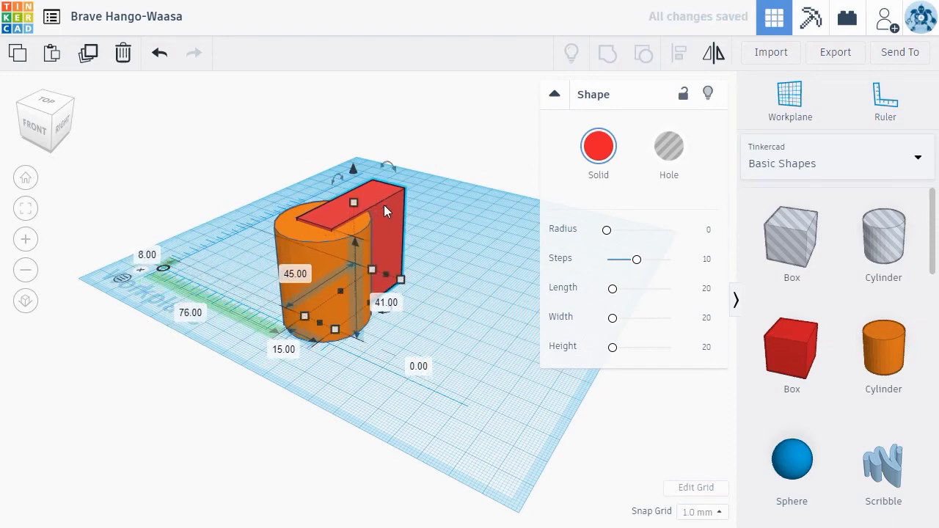
Step: Make the red box a hole and group it with the cylinder, giving a notched 32 × 33 × 40 part
left_click(668, 153)
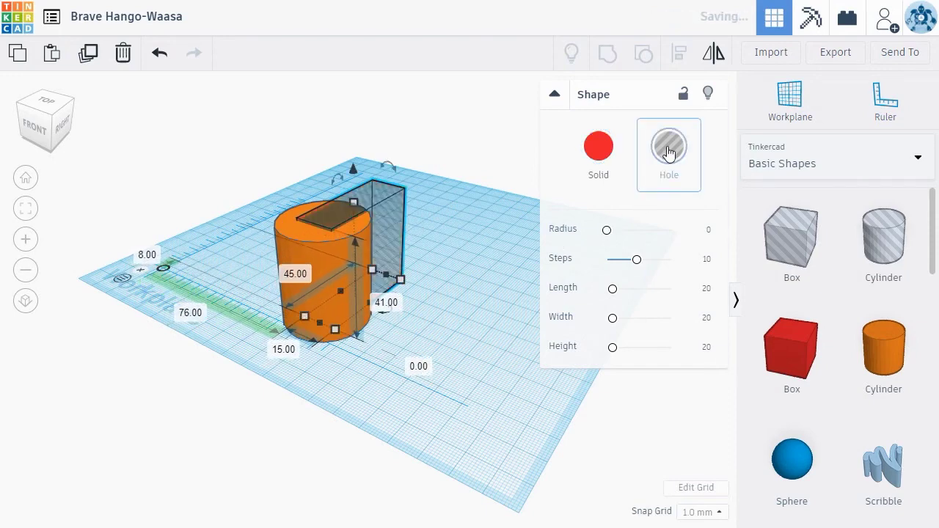
right_click_drag(440, 297, 528, 310)
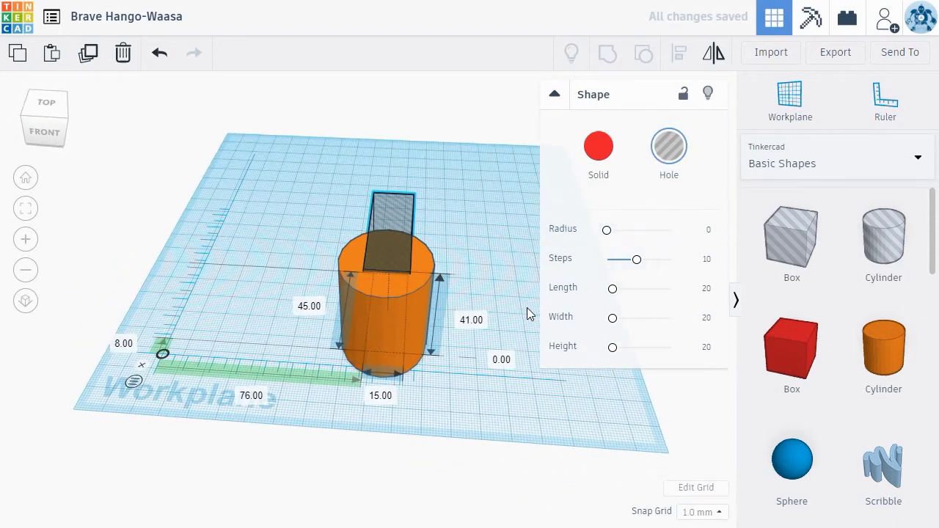
left_click(422, 252, "shift")
left_click(607, 53)
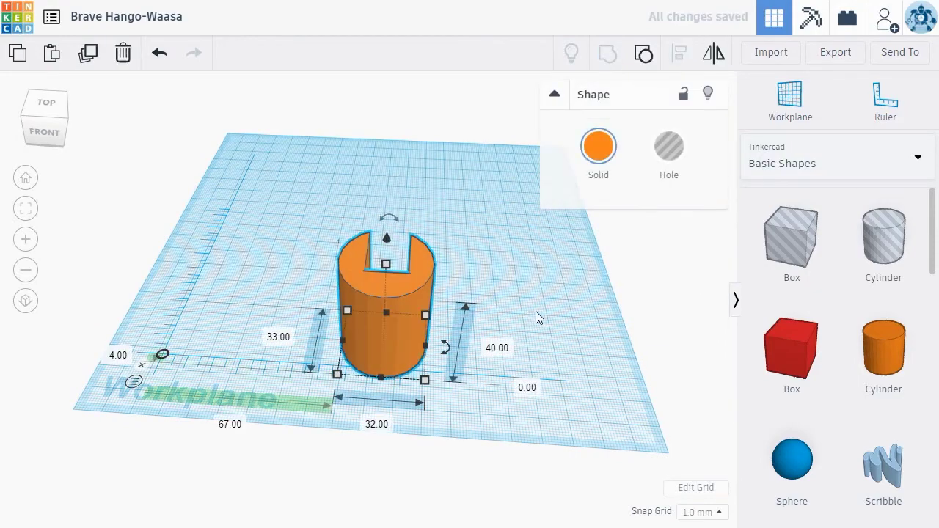
right_click_drag(534, 315, 557, 309)
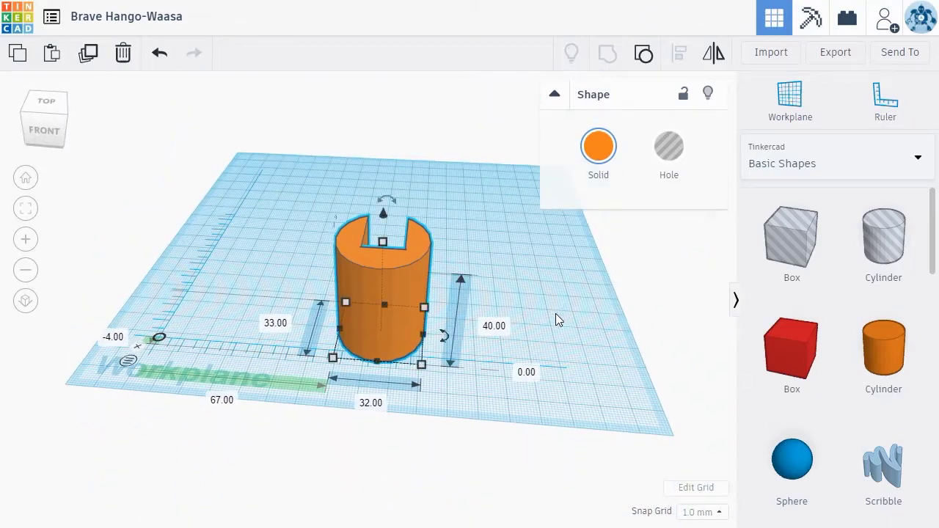
right_click_drag(475, 400, 614, 407)
left_click(792, 349)
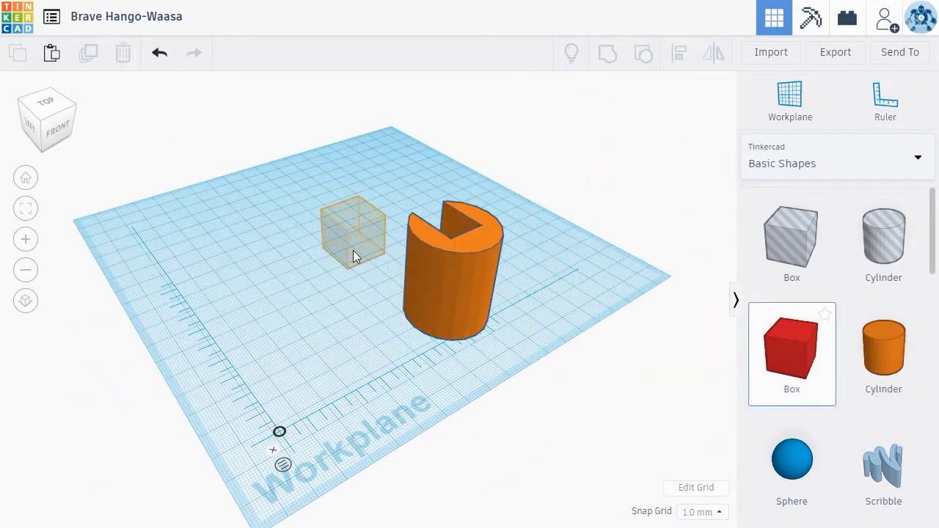
Step: Drop a 67 × 59 box and group it with the cylinder set as a hole
mouse_move(353, 250)
left_mouse_down()
mouse_move(357, 281)
mouse_move(440, 323)
mouse_move(469, 272)
mouse_move(350, 257)
mouse_move(360, 254)
left_mouse_up()
left_click(668, 147)
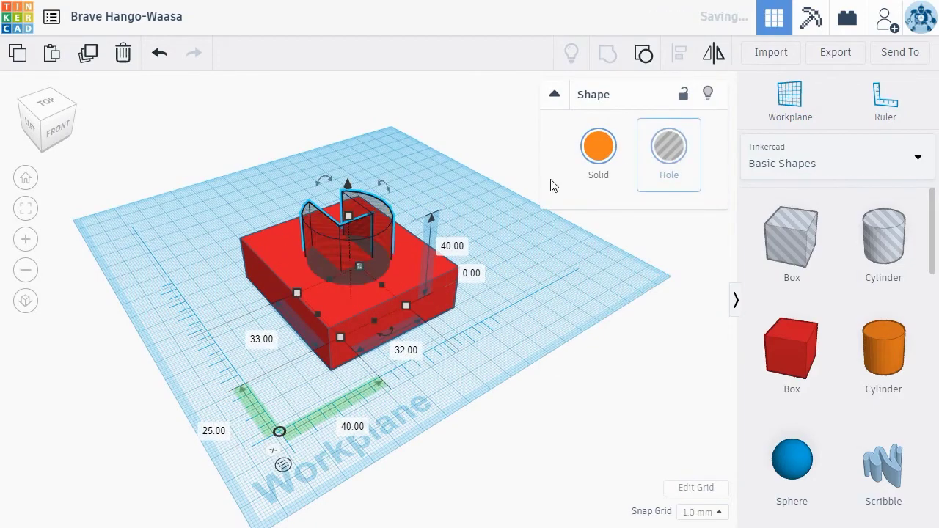
left_click(403, 261, "shift")
left_click(606, 55)
right_click_drag(580, 253, 327, 339)
left_click(505, 313)
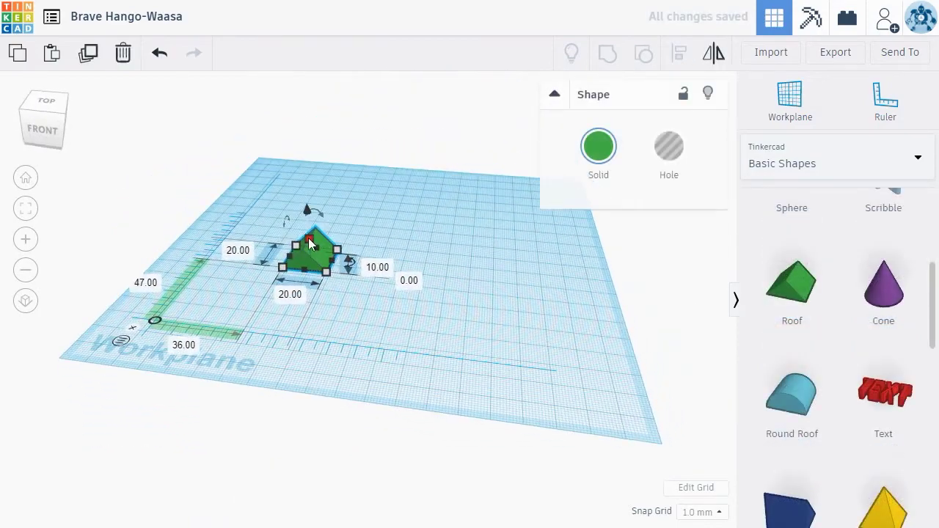
Step: Resize the green roof to 27 high and 41 wide, then group it with a round roof
left_click_drag(309, 211, 310, 174)
left_click_drag(336, 269, 374, 276)
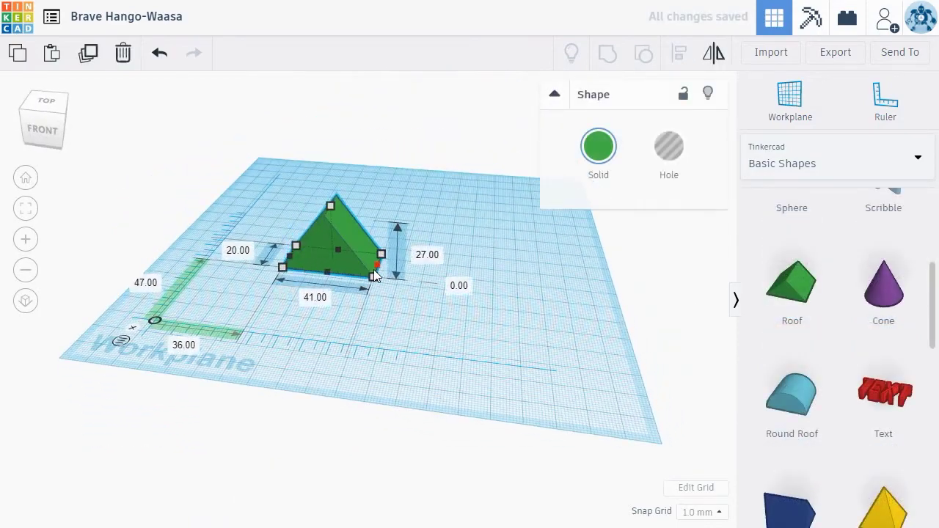
left_click_drag(792, 396, 325, 281)
left_click(346, 235, "shift")
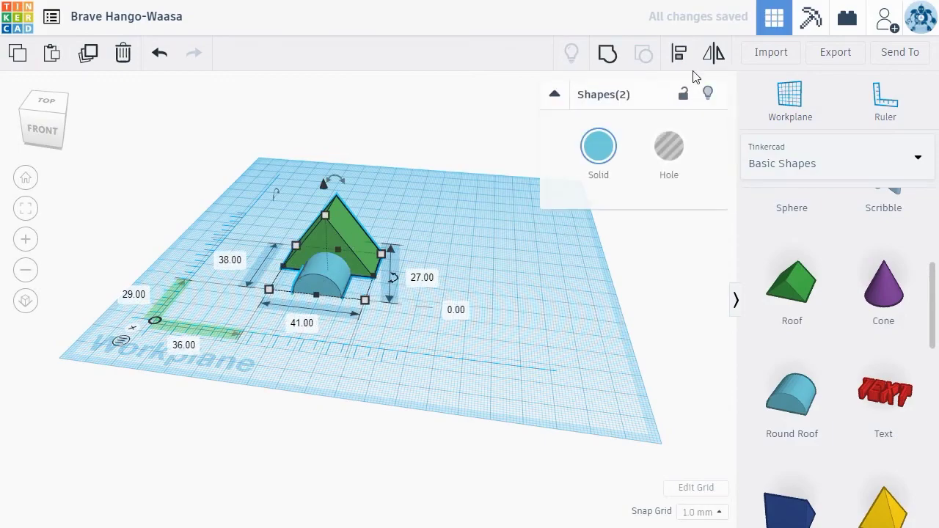
left_click(607, 53)
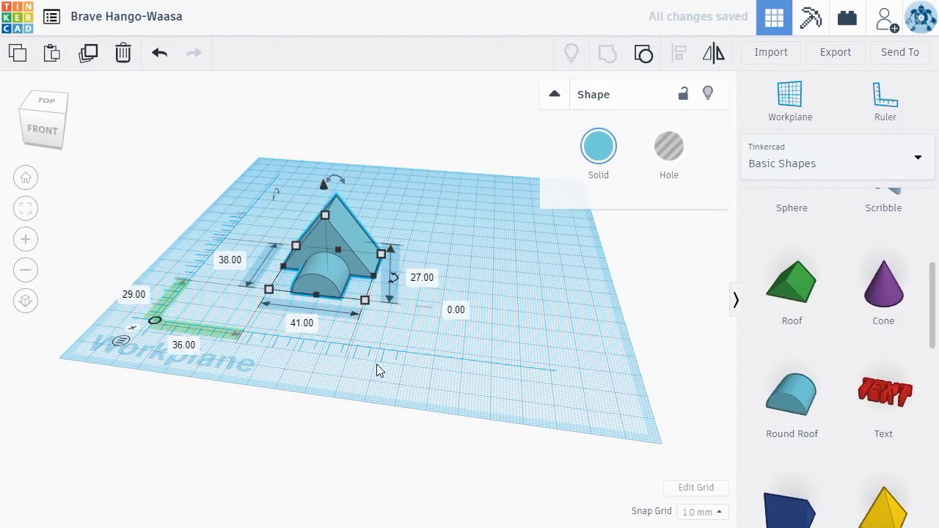
right_click_drag(376, 364, 426, 382)
scroll(857, 322, "up", 3)
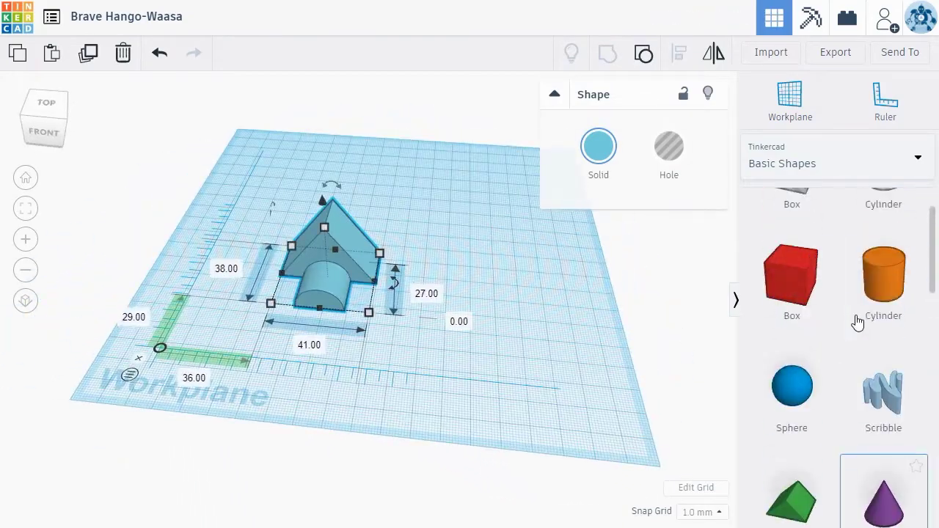
Step: Add a red box and merge it with the roof into a 51 × 68 × 27 block
left_click_drag(790, 352, 396, 224)
left_click(353, 242, "shift")
left_click(296, 261)
key("ctrl+a")
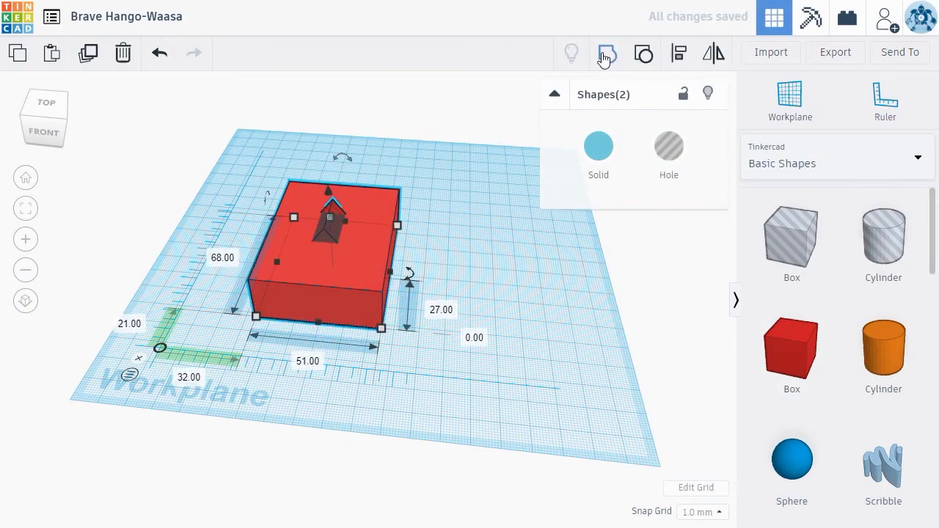
left_click(606, 55)
left_click(481, 262)
right_click_drag(481, 262, 438, 289)
Step: Import star_necklace.stl onto the workplane and orbit around the imported model
left_click(771, 52)
left_click(509, 272)
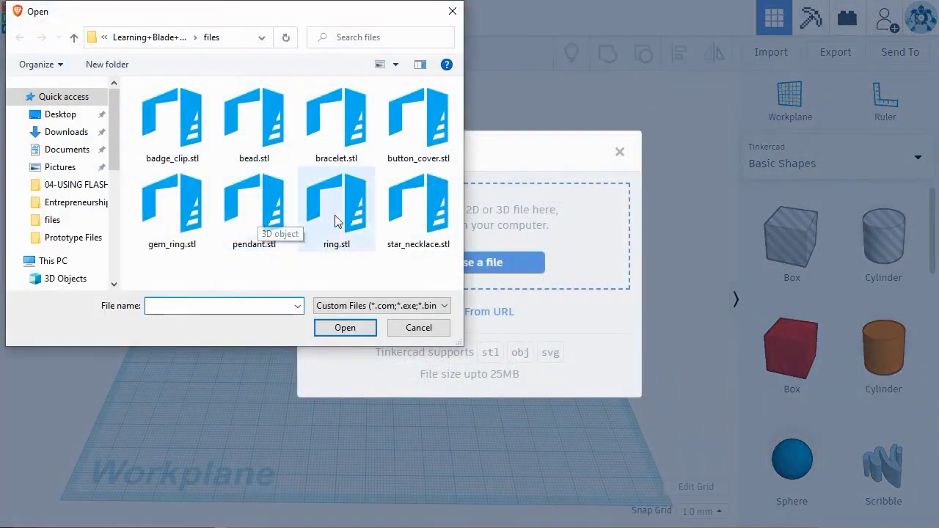
left_click(418, 204)
left_click(349, 330)
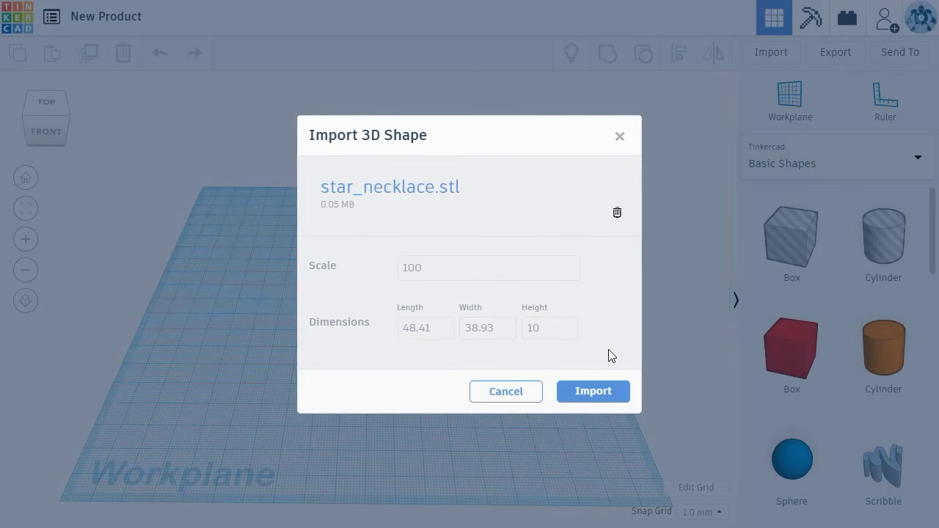
left_click(593, 391)
scroll(350, 322, "up", 1)
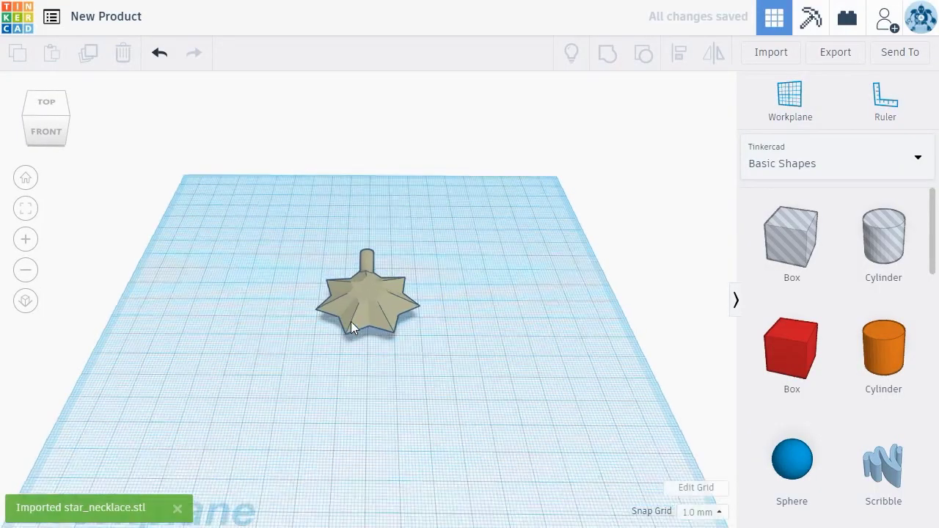
right_click_drag(350, 321, 344, 365)
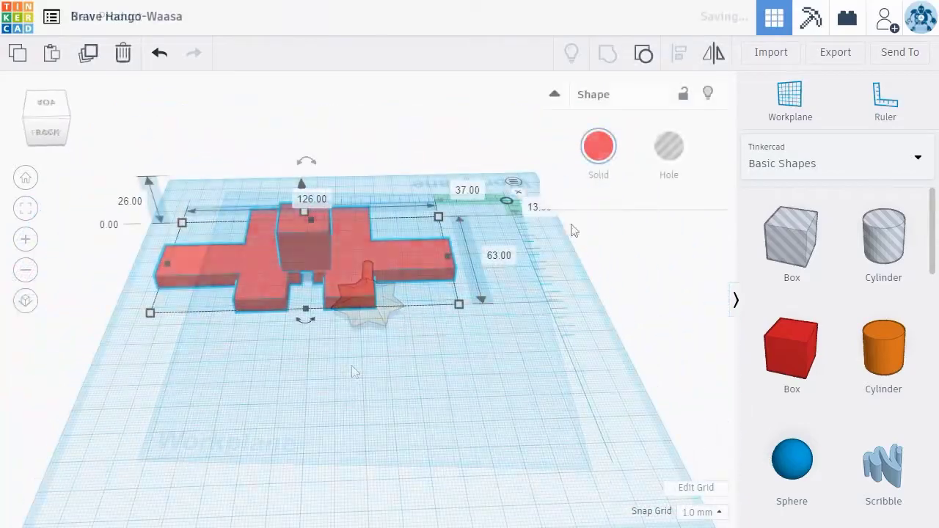
Step: Recolour the red cross-shaped model green
left_click(599, 146)
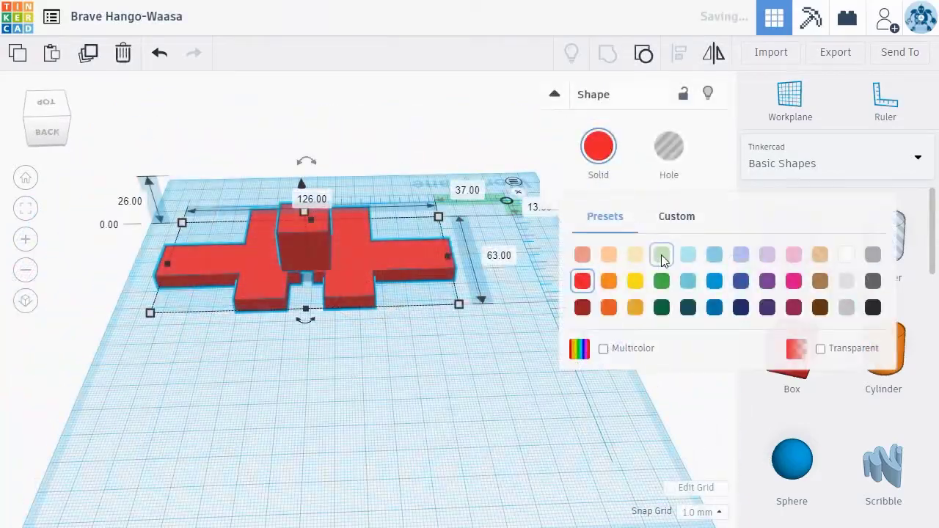
left_click(662, 255)
left_click(255, 339)
right_click_drag(255, 340, 472, 359)
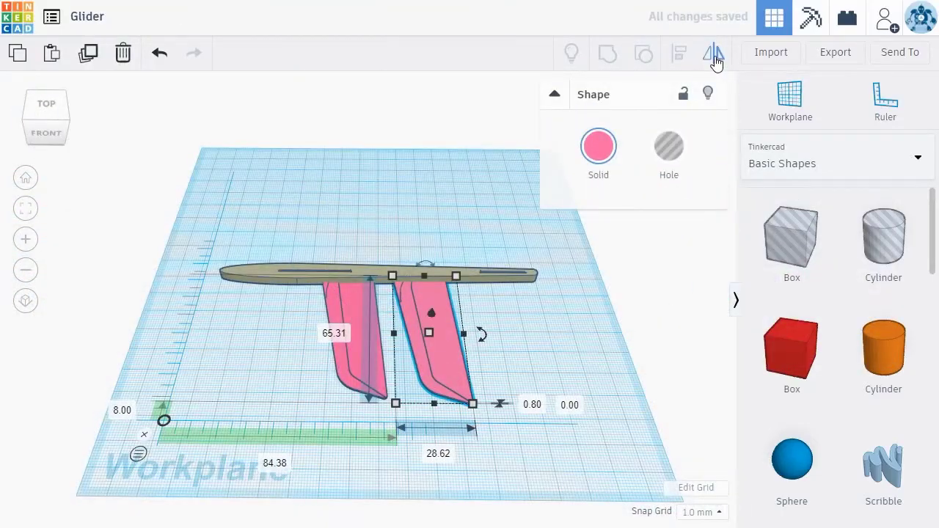
Step: Mirror the pink glider fin front to back and move it up behind the wing
left_click(714, 55)
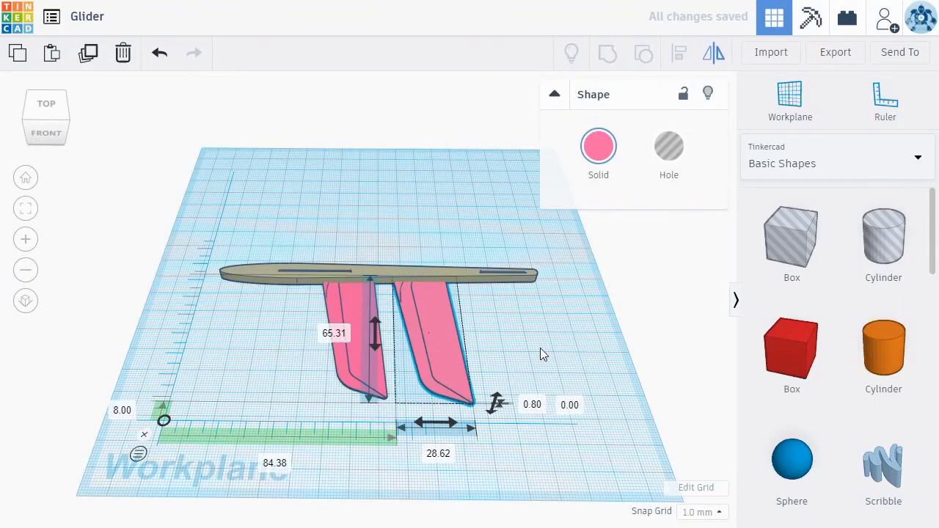
left_click(374, 334)
left_click_drag(444, 374, 420, 257)
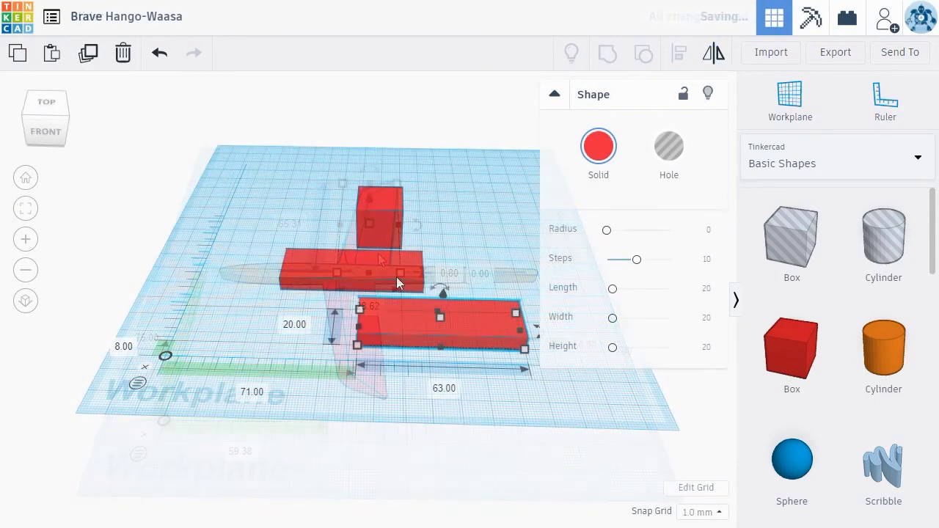
key("ctrl+a")
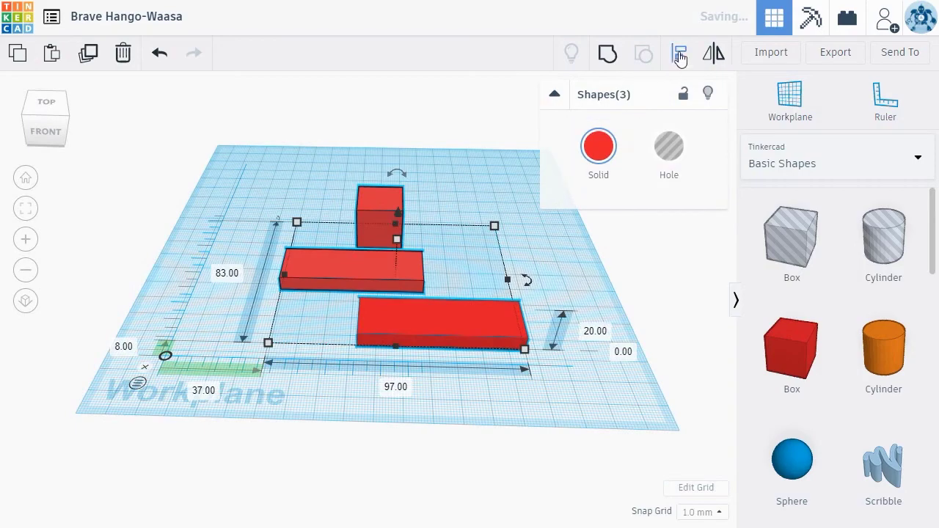
Step: Align the three red boxes along their left edges
left_click(680, 55)
left_click(263, 360)
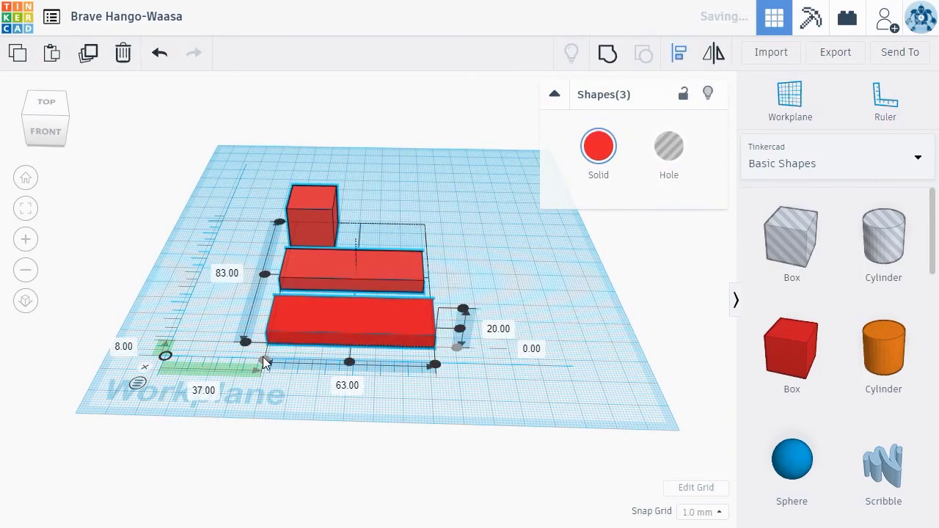
right_click_drag(263, 357, 389, 389)
left_click(389, 419)
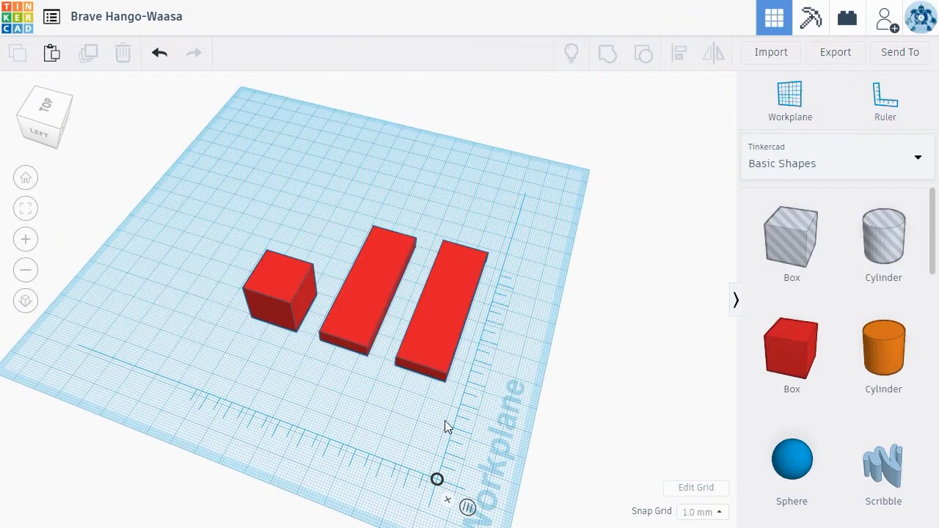
Step: Rotate one red bar 90 degrees and group it with the upright bar into a T shape
left_click(441, 359)
left_click_drag(481, 301, 411, 284)
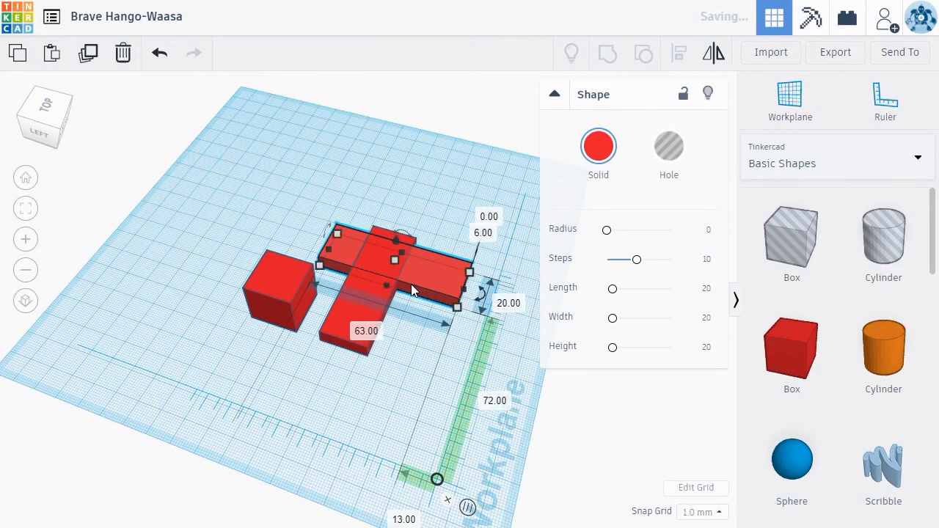
left_click(411, 284, "shift")
key("ctrl+g")
right_click_drag(546, 232, 358, 332)
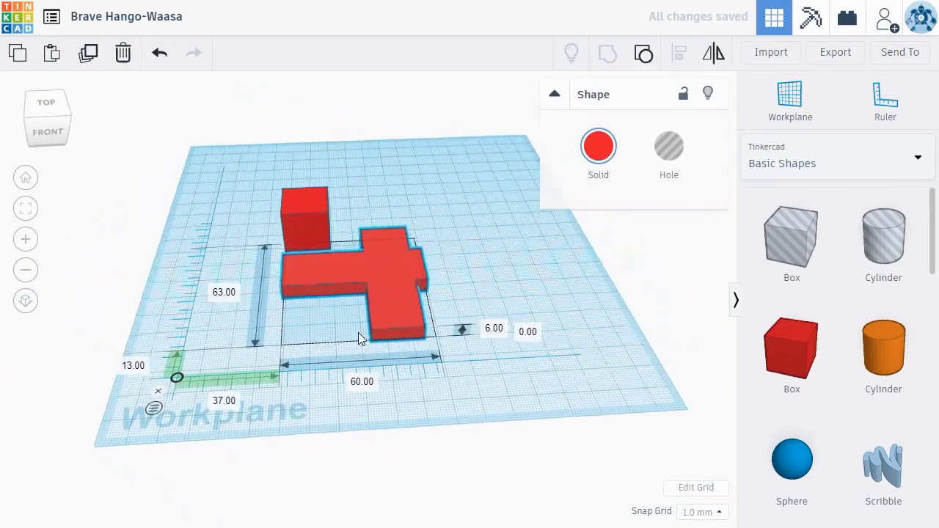